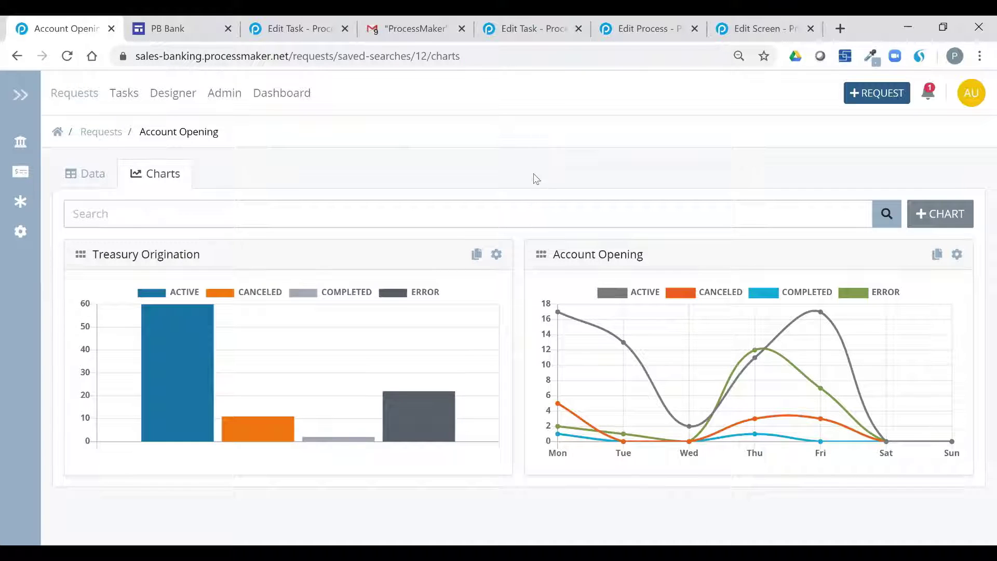
Expand and collapse the saved-searches panel, then check and close the notifications list
click(20, 95)
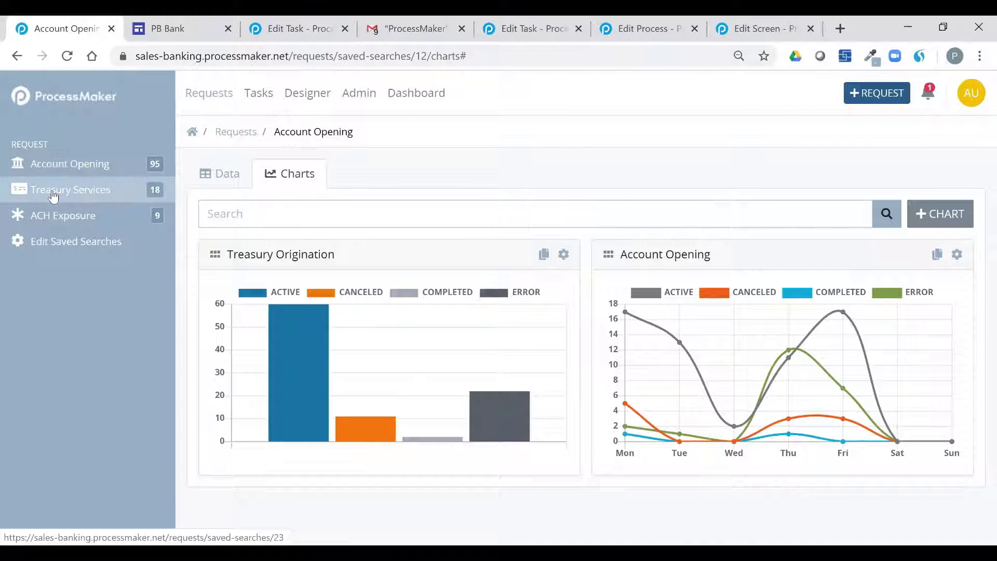
click(23, 110)
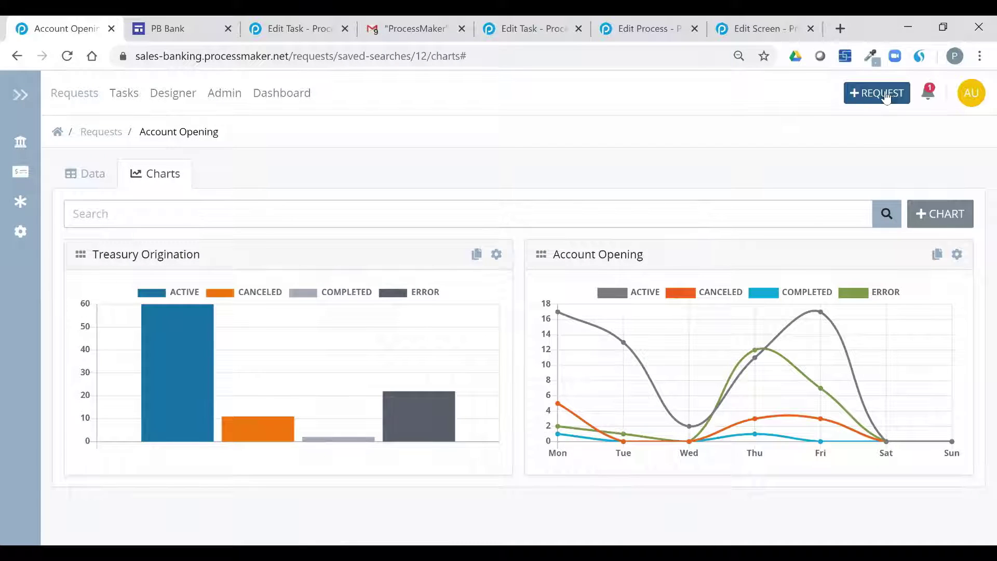
click(930, 95)
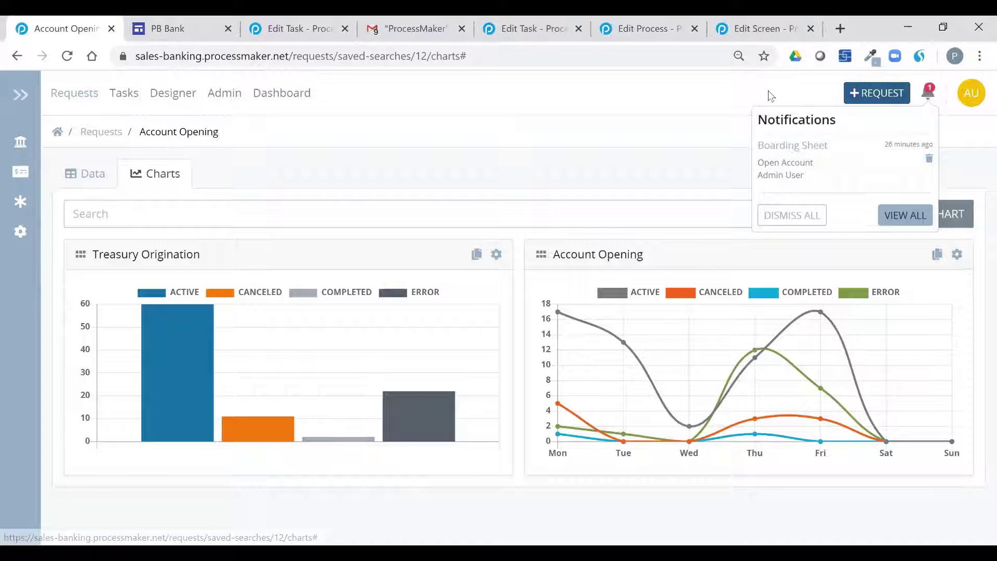
click(679, 91)
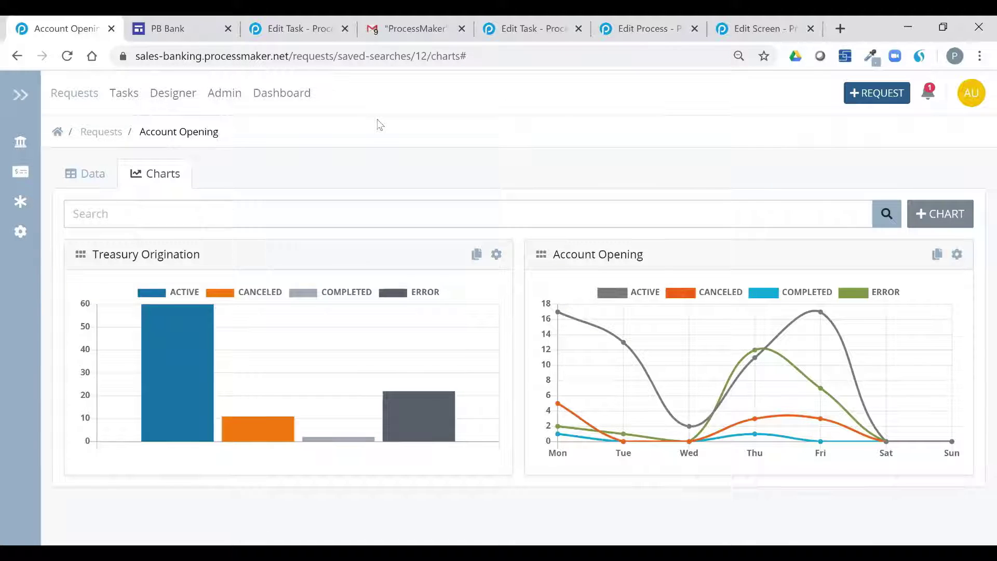
On the PB Bank site, open the Account Opening page under Request
click(179, 28)
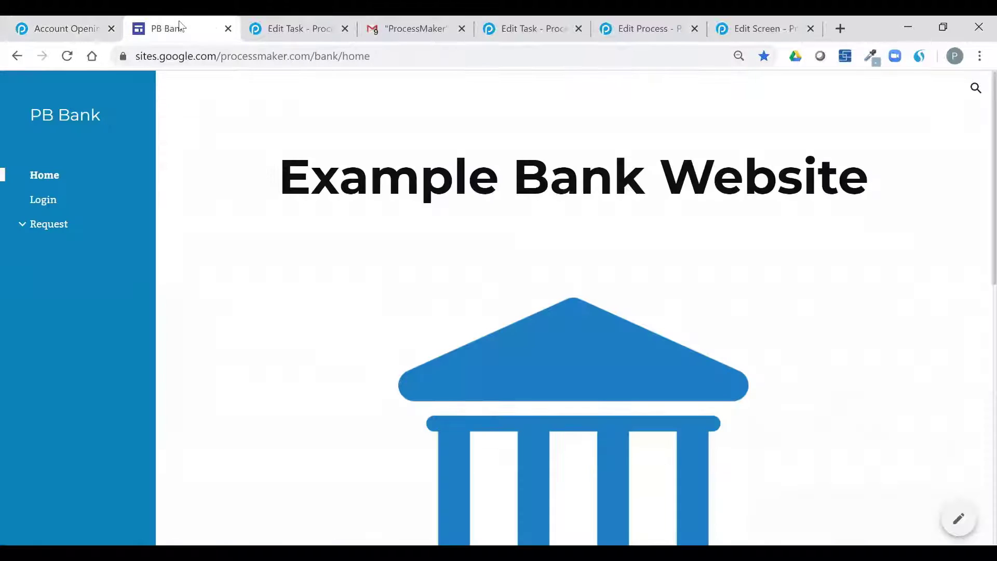
click(24, 225)
click(73, 279)
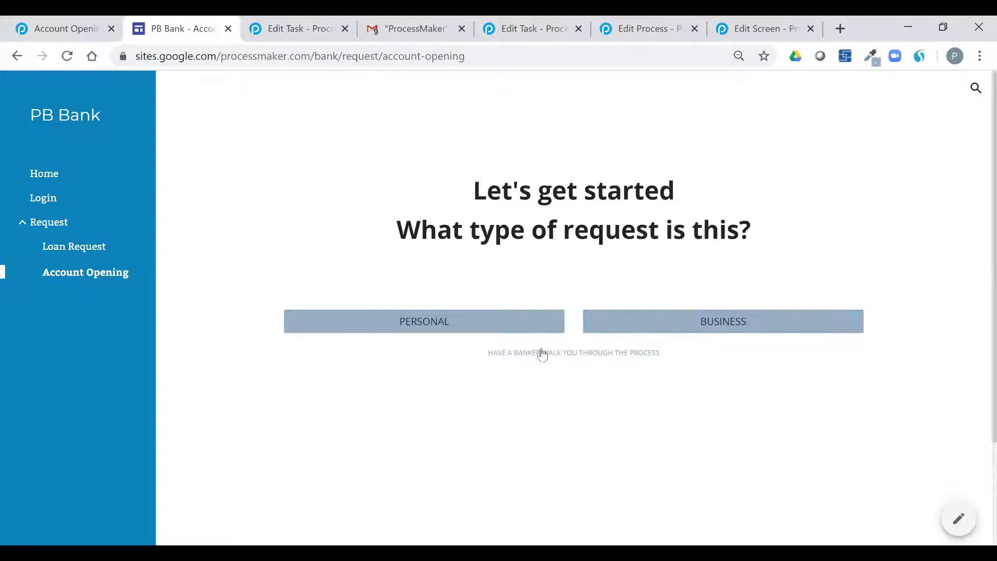
Try the banker walkthrough: schedule a meeting on the 21st, choose SMS, then go back
click(570, 356)
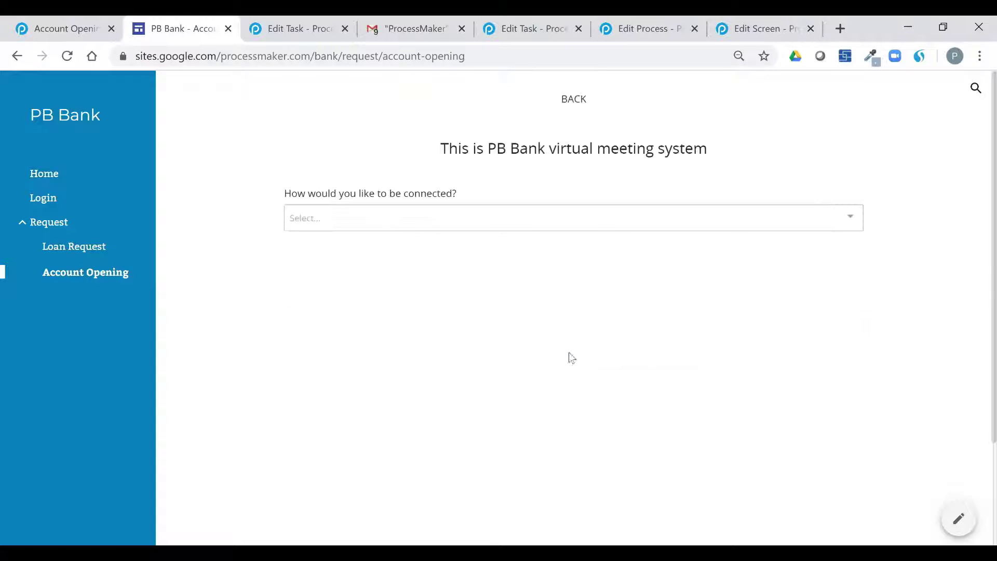
click(523, 222)
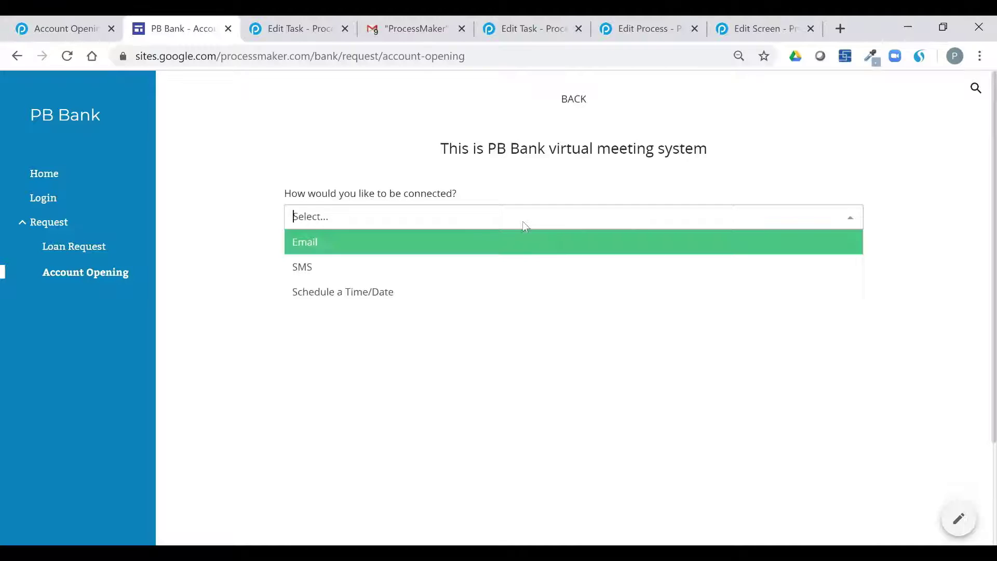
click(456, 292)
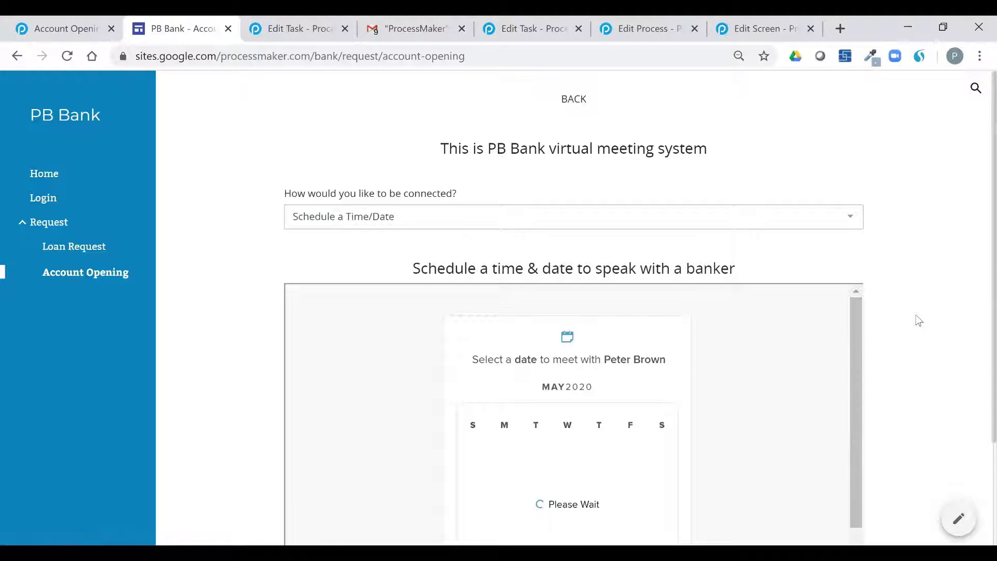
click(604, 523)
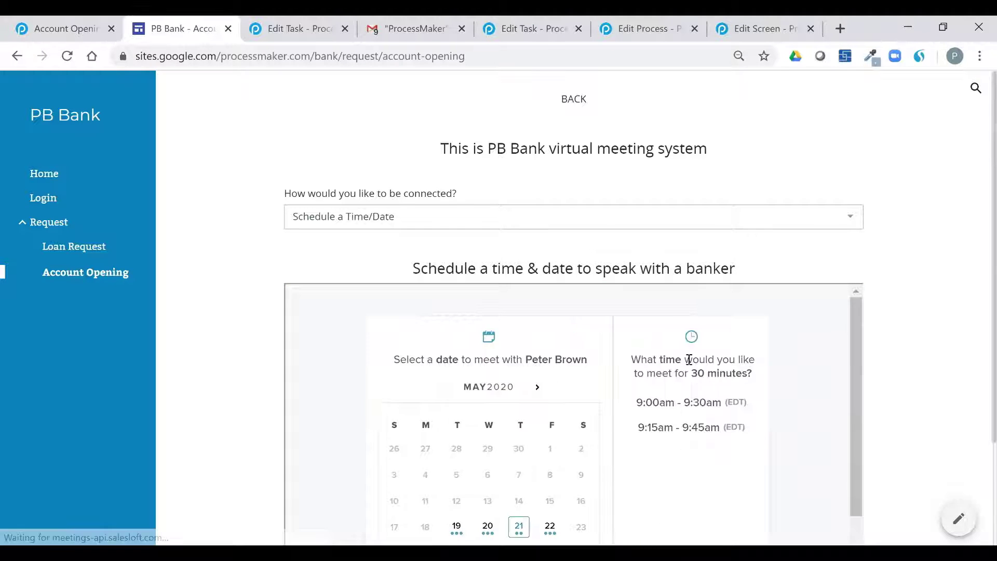
click(585, 219)
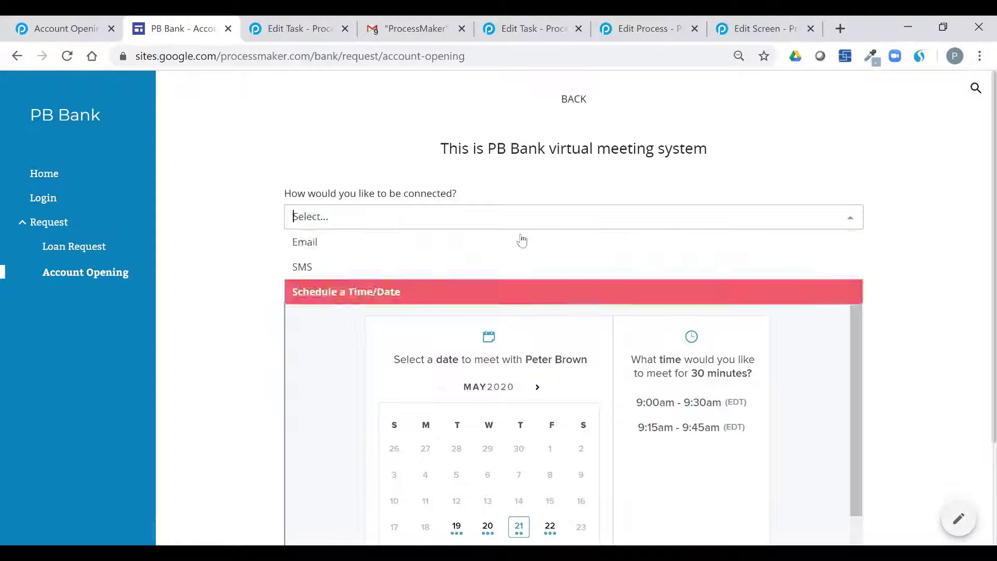
click(514, 266)
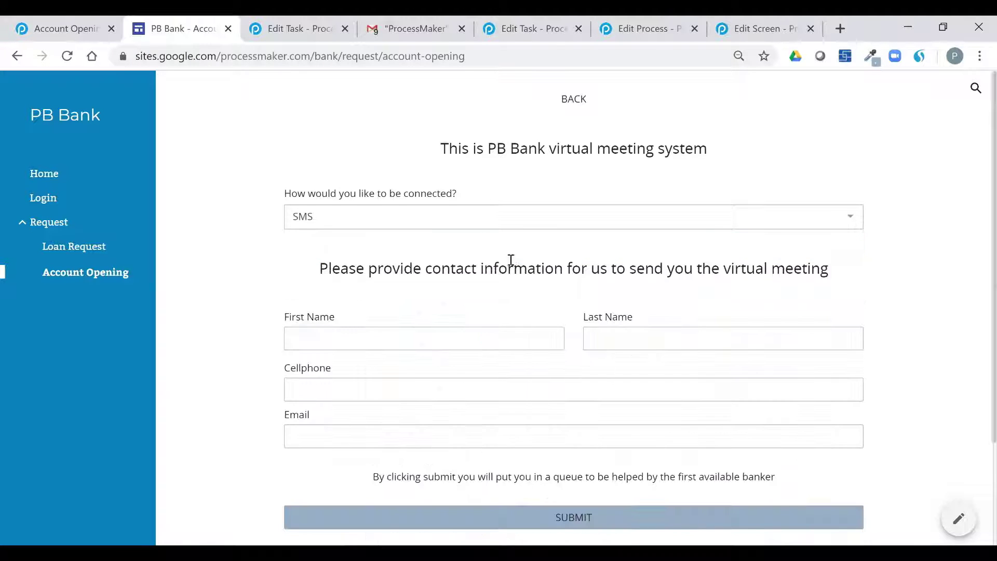
scroll(463, 338, down, 2)
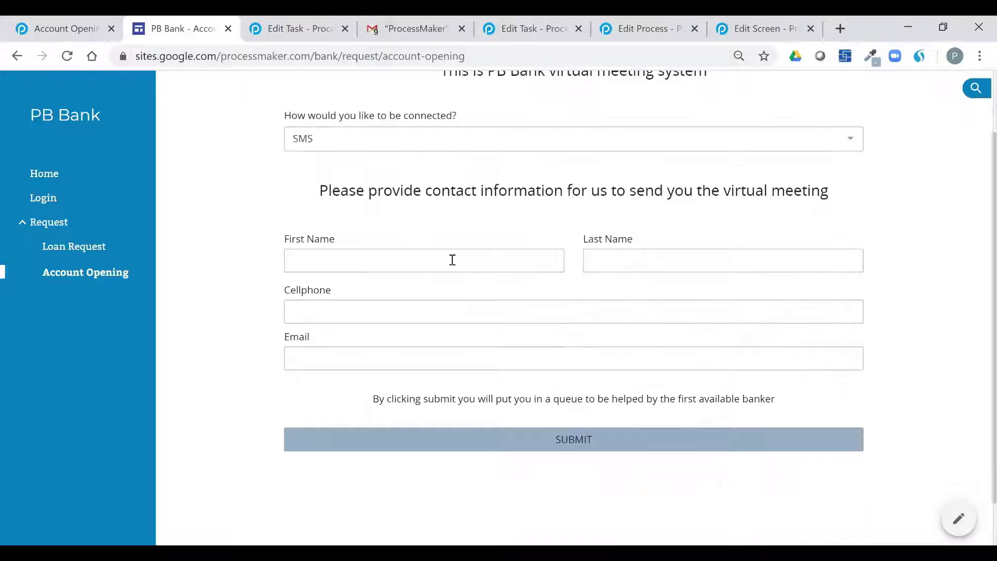
scroll(437, 269, up, 2)
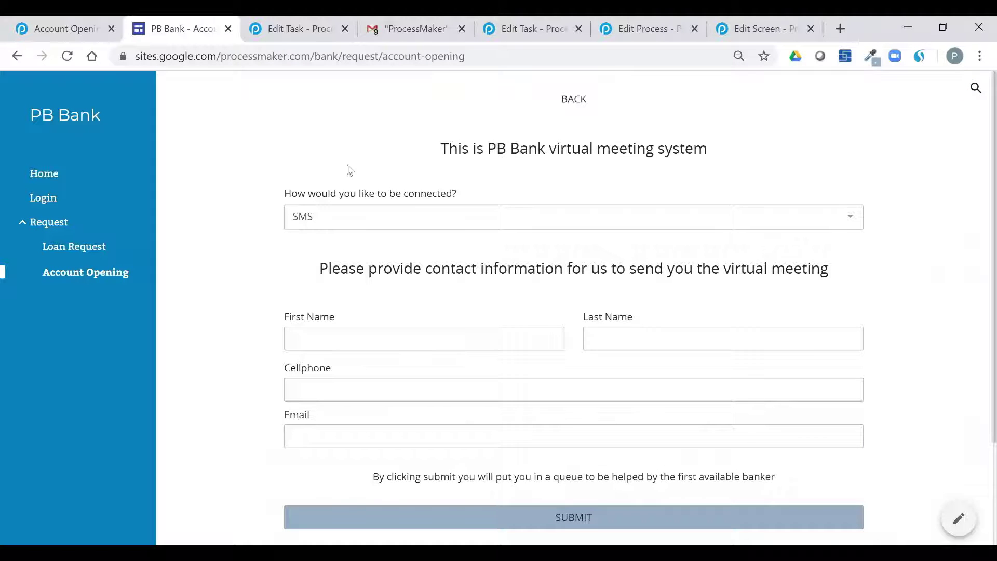
click(552, 101)
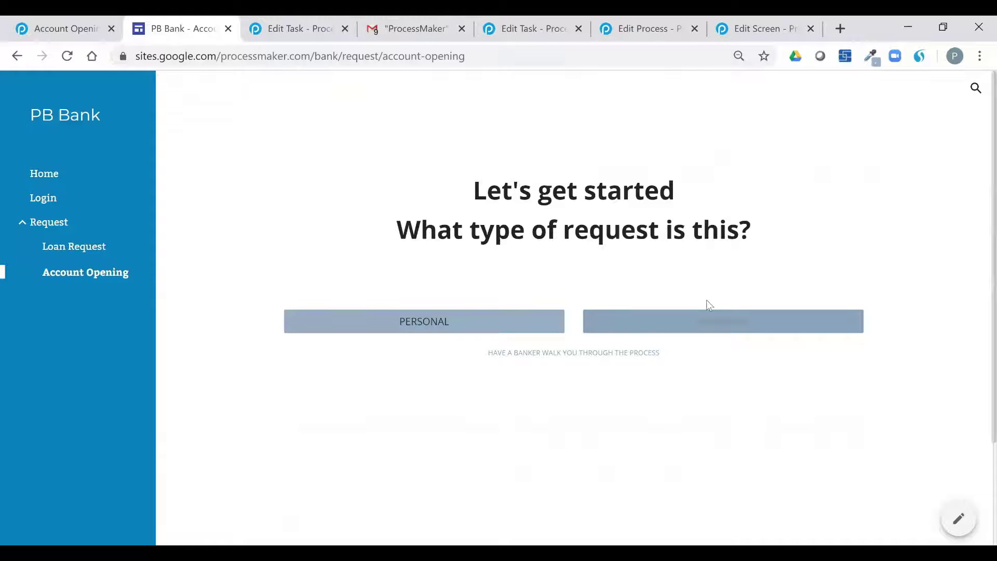
Start a Business request: name ABC Company, formed 05/08/2020, industry Adhesive Manufacturing
click(716, 323)
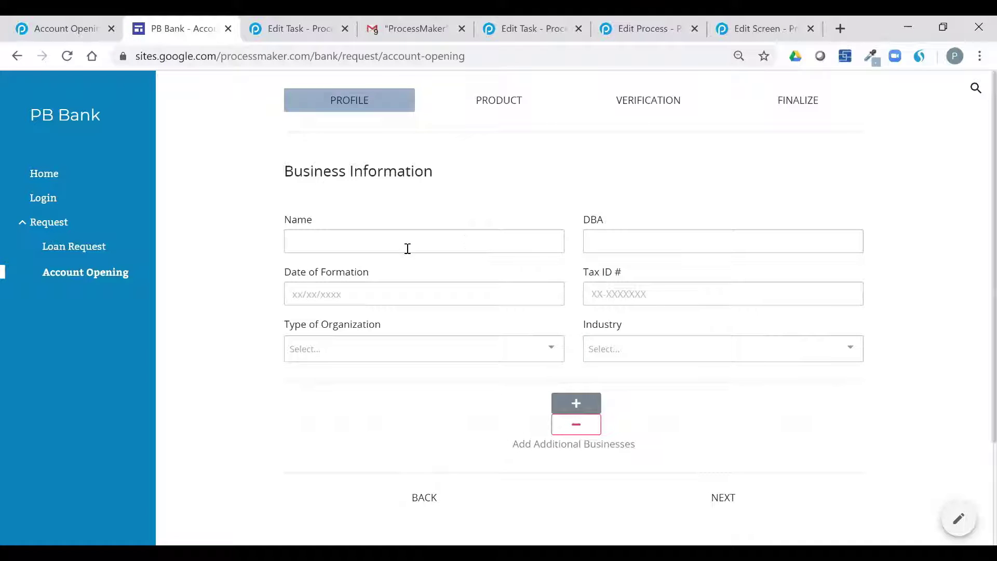
click(401, 237)
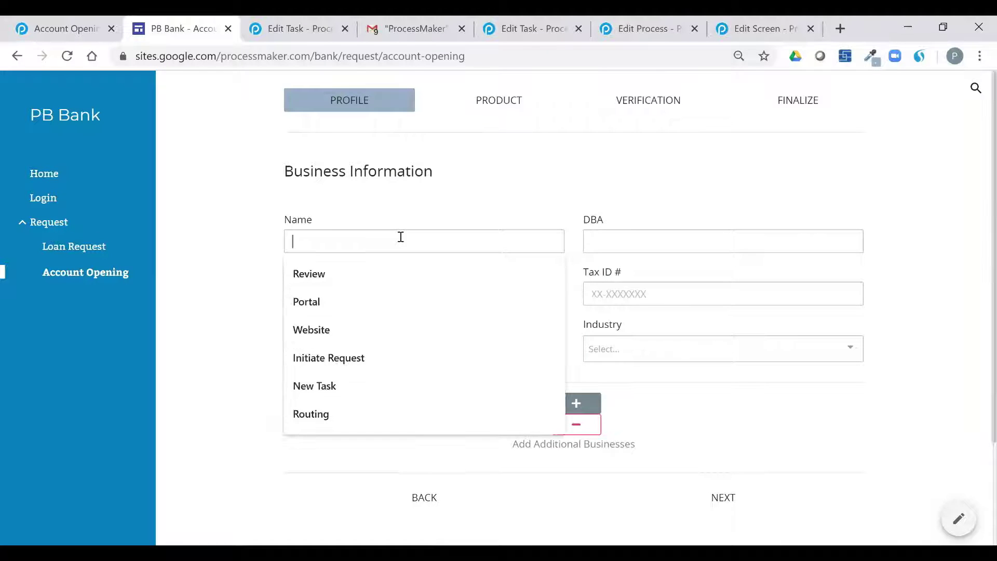
text(ABC Comapny)
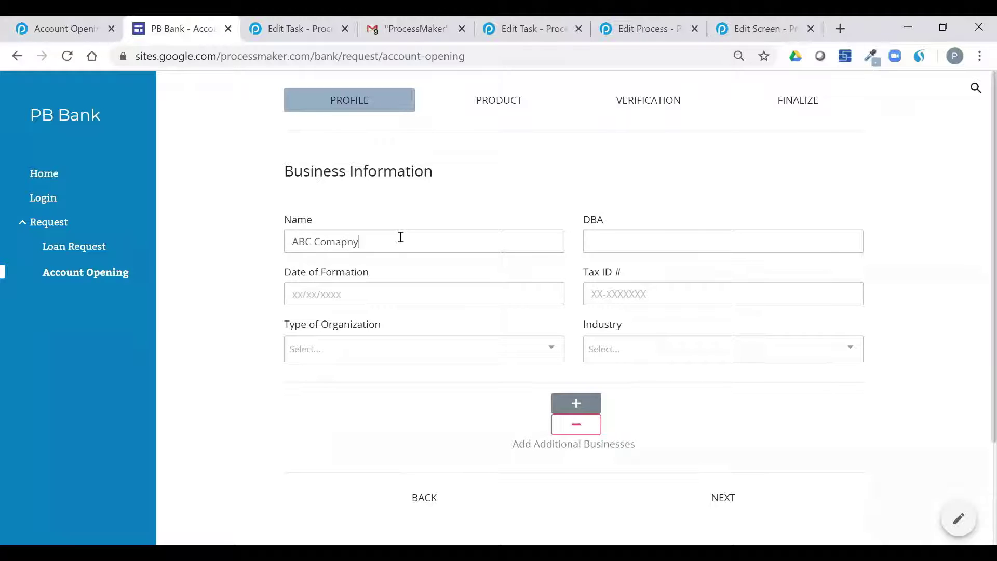
key(BackSpace)
key(BackSpace)
text(pany)
click(369, 301)
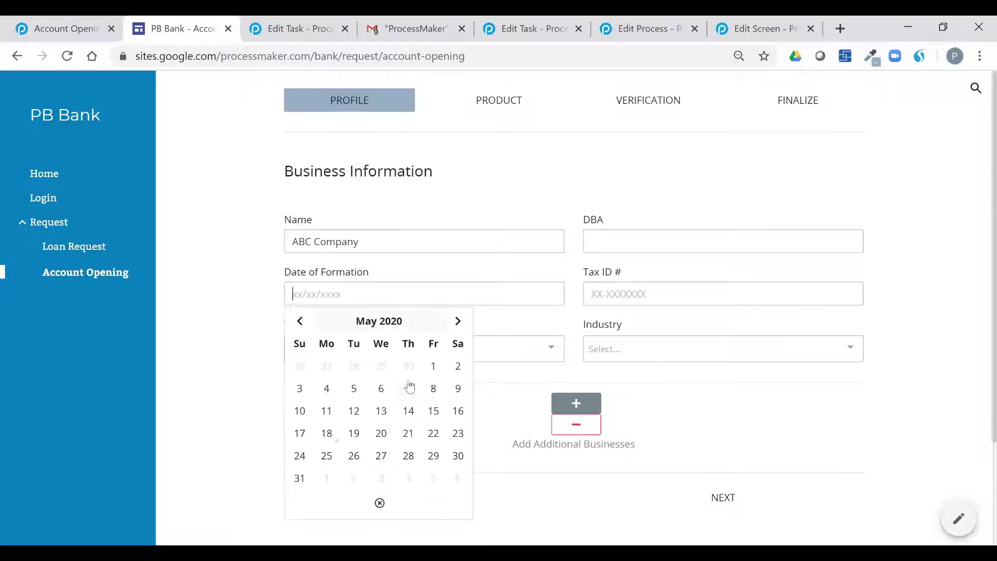
click(434, 389)
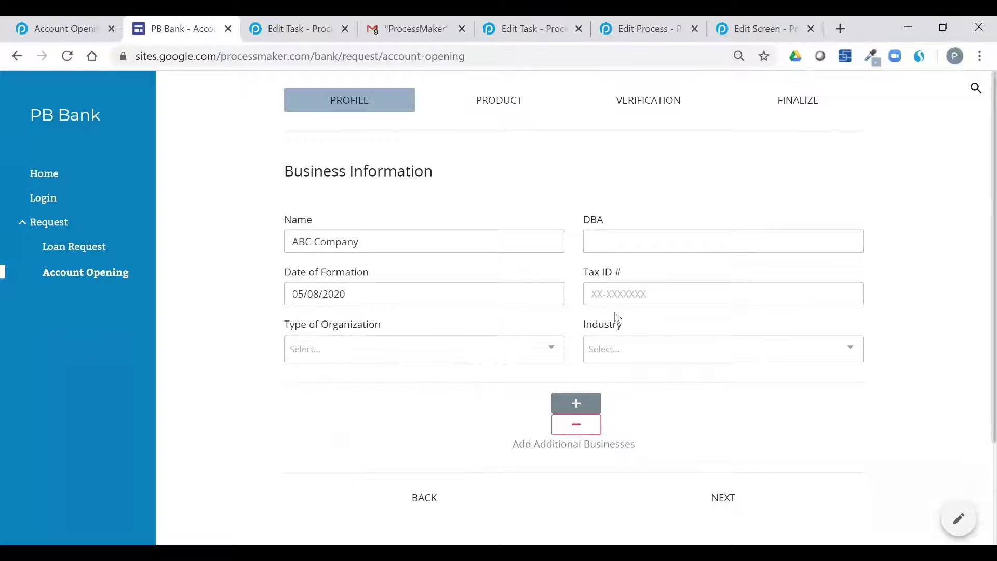
click(645, 352)
text(manuf)
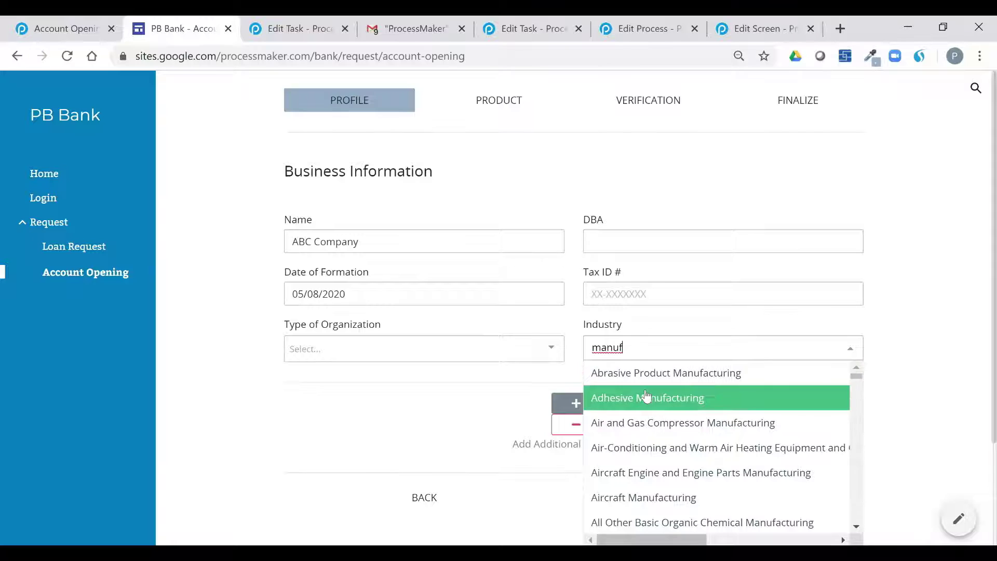
click(643, 398)
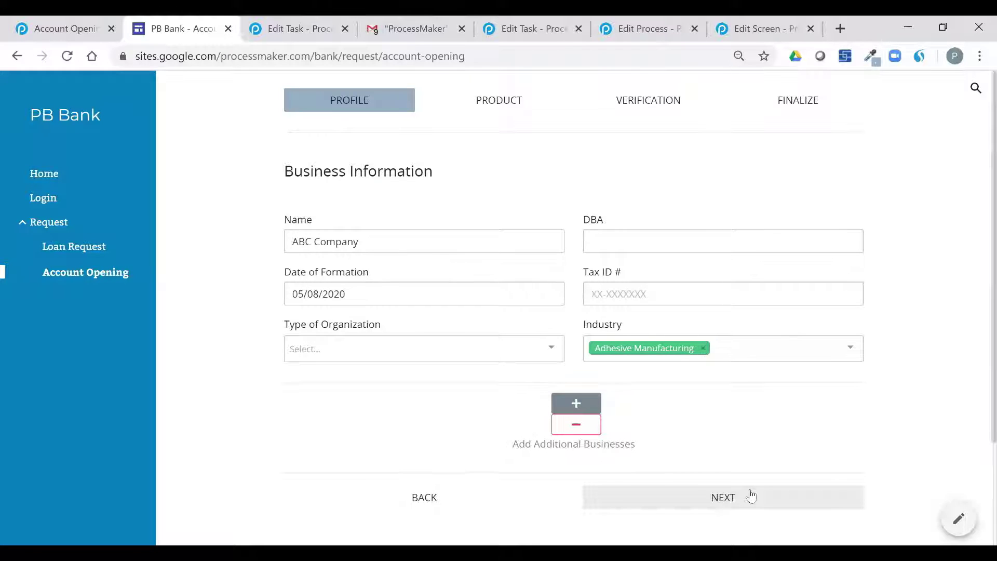
Autofill the signer's name, contact and address details and complete the profile section
click(717, 500)
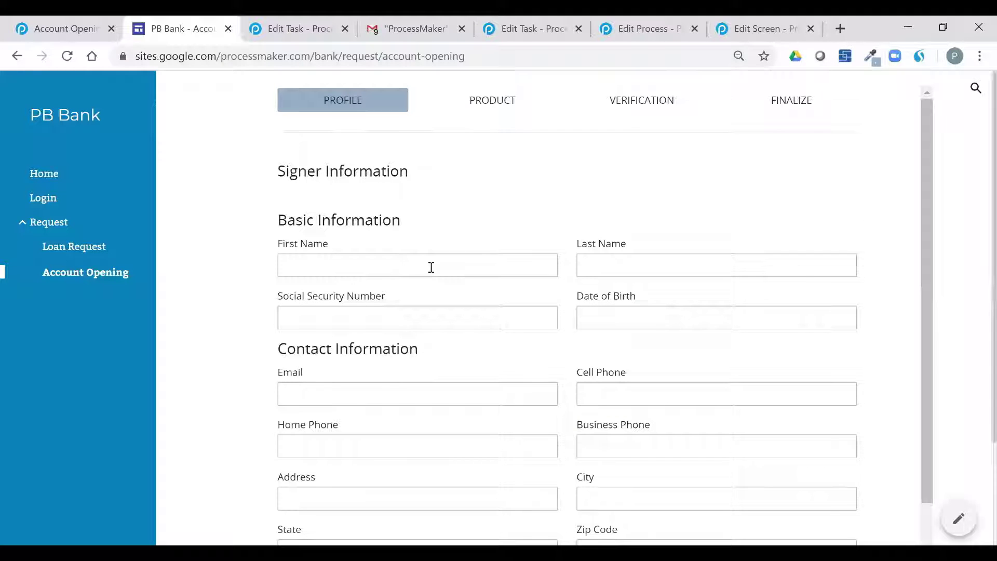
click(430, 267)
click(363, 307)
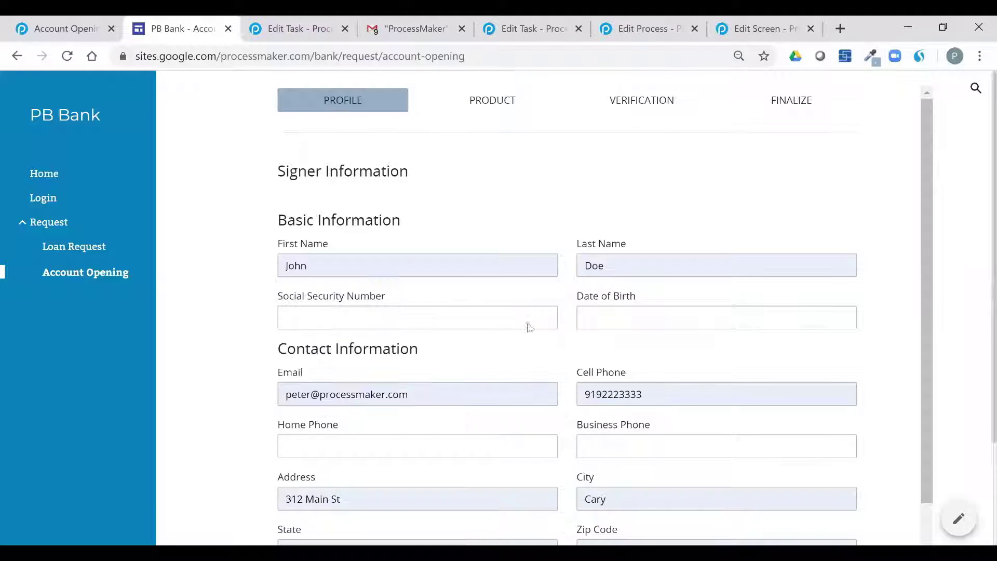
scroll(528, 325, down, 3)
scroll(584, 346, down, 4)
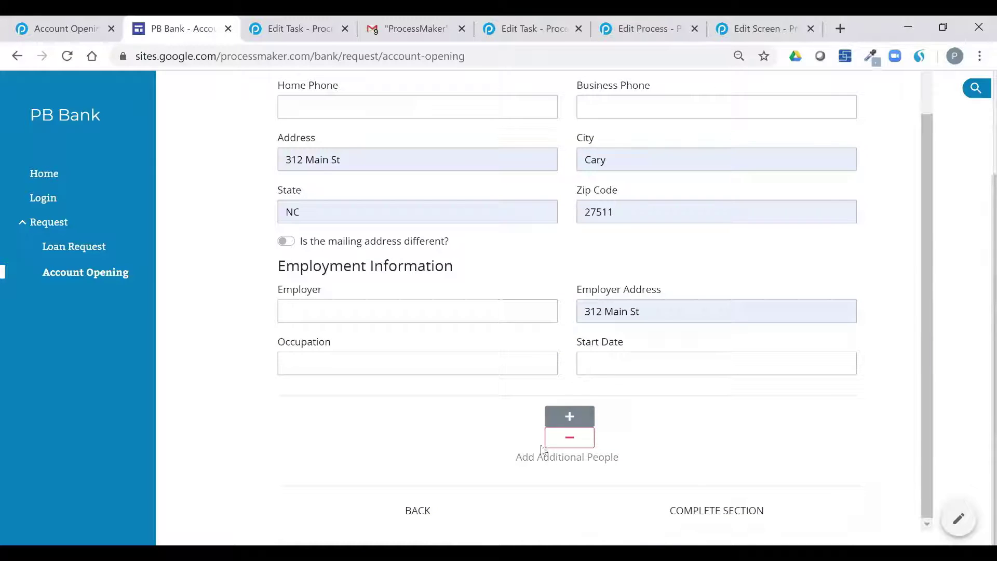
click(694, 515)
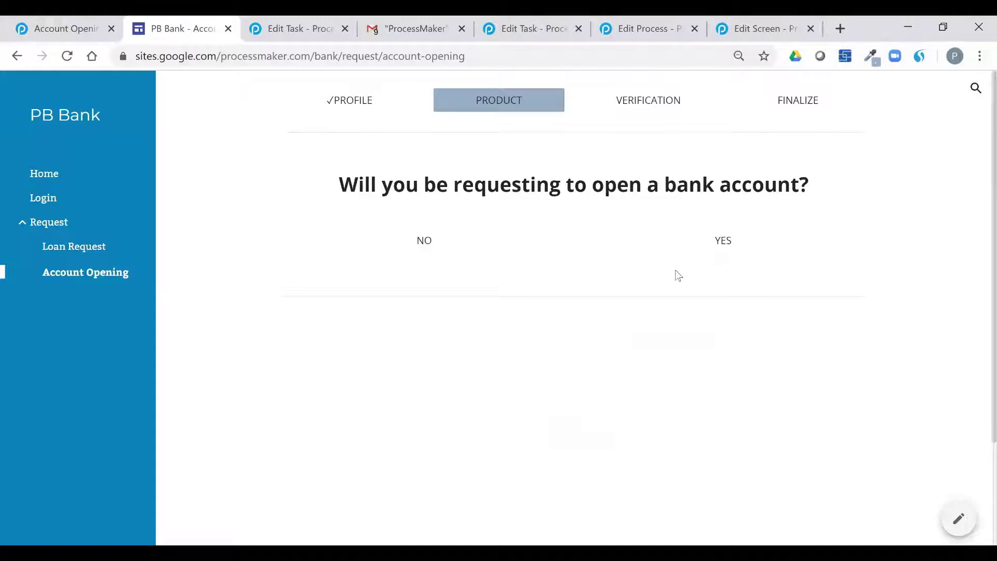
Open a Checking account held by ABC Company with the listed contact as signer
click(712, 244)
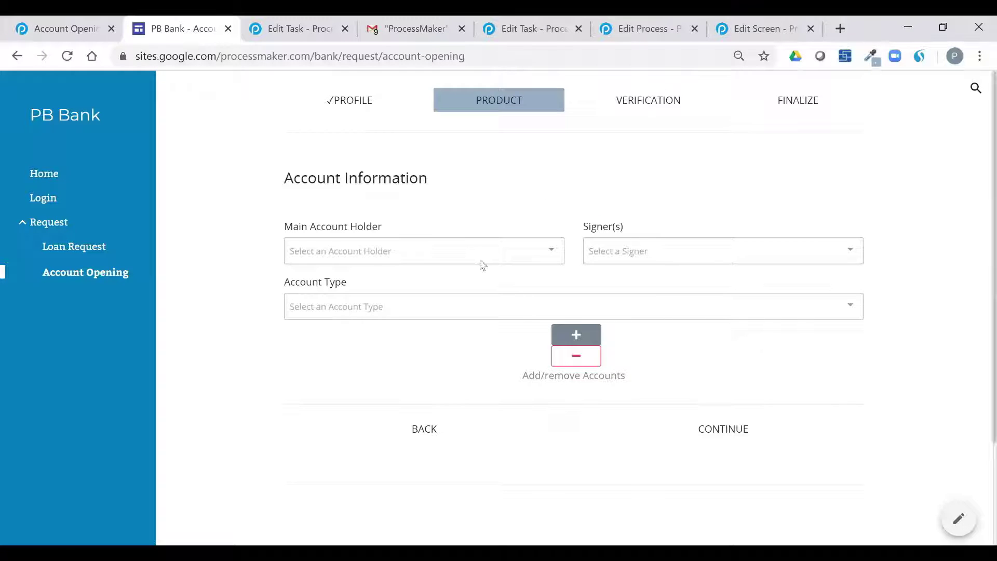
click(483, 263)
click(475, 280)
click(643, 251)
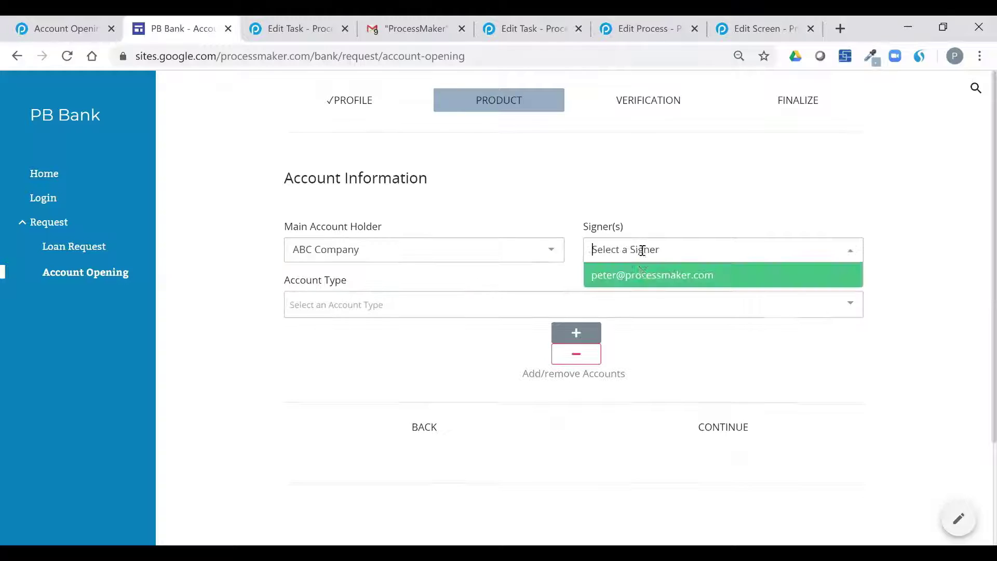
click(644, 275)
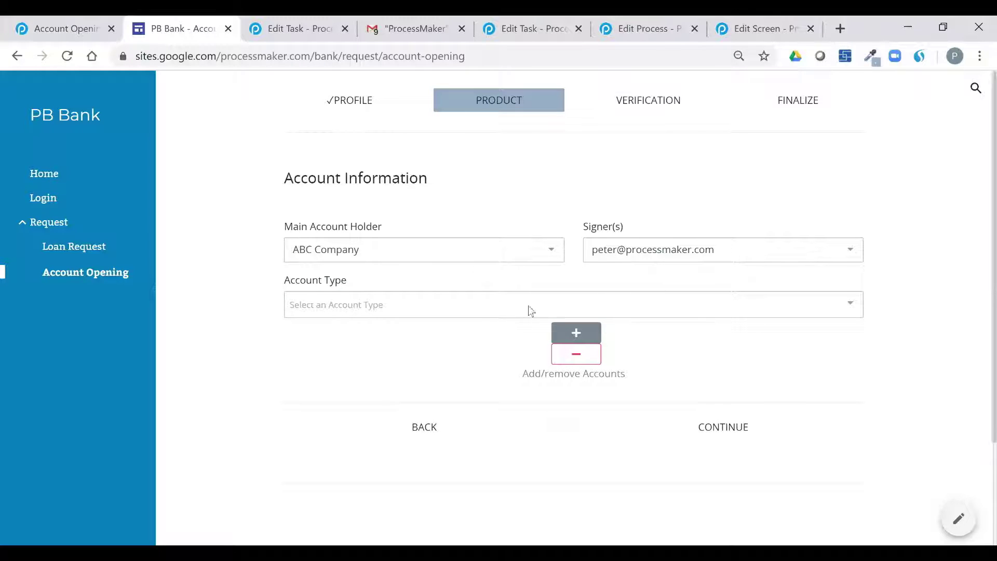
click(474, 299)
click(437, 335)
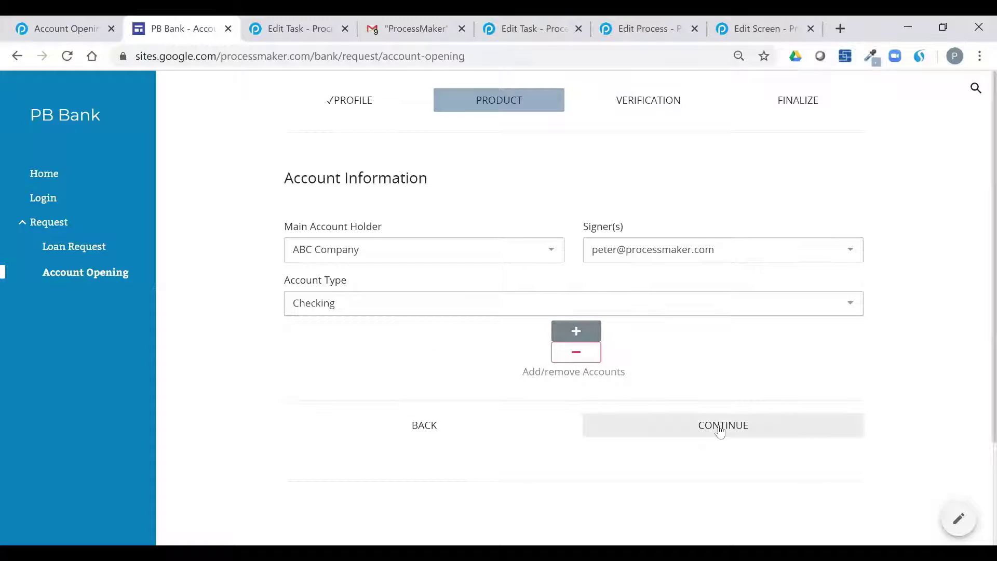
click(720, 429)
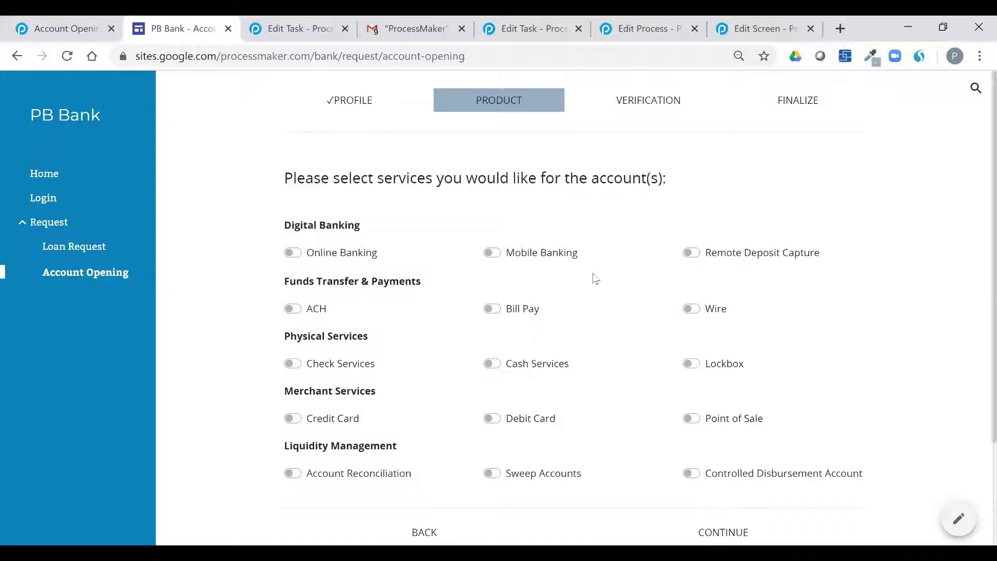
Turn on ACH, Wire and Mobile Banking services and continue to funding
click(318, 311)
click(709, 311)
click(530, 256)
scroll(779, 425, down, 3)
click(735, 455)
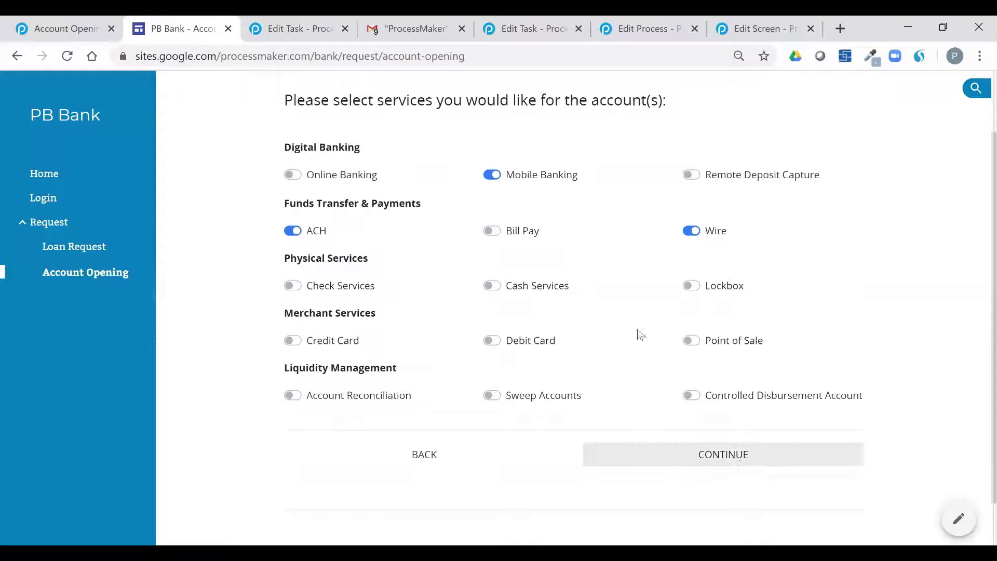
scroll(444, 237, up, 1)
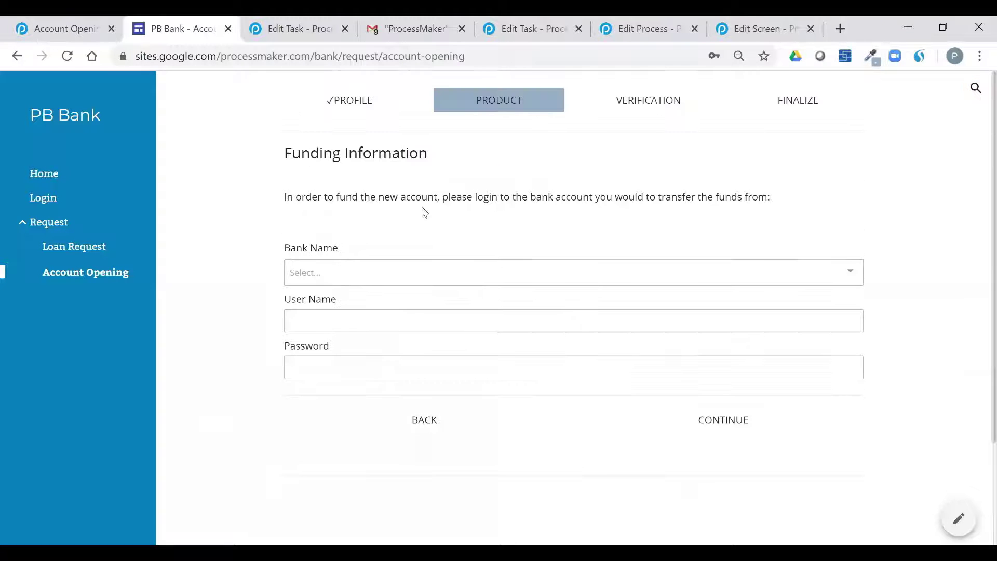
Fund via Wells Fargo with the bank login credentials, confirm requests complete, and finish Product
click(343, 271)
click(345, 296)
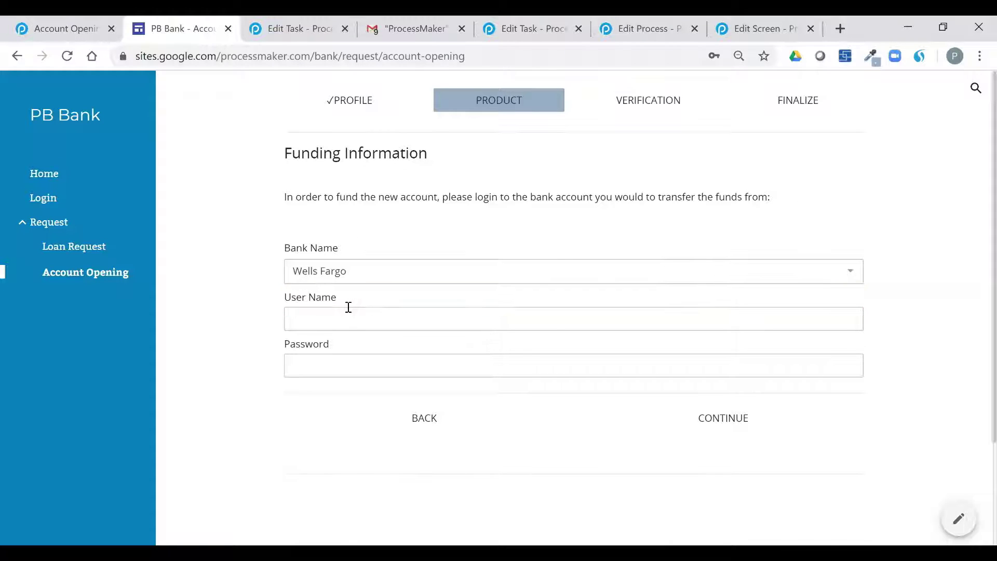
click(349, 310)
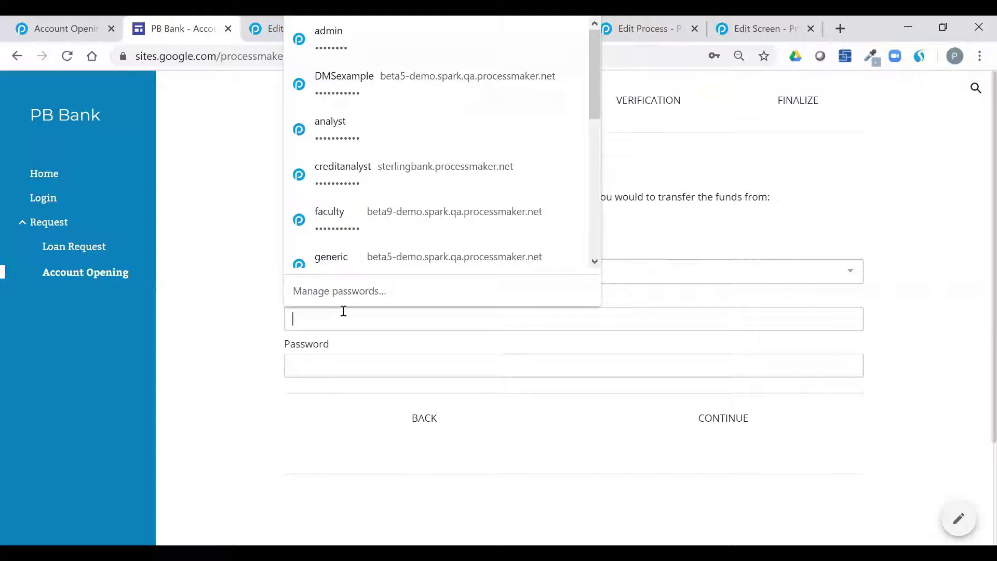
text(user_good)
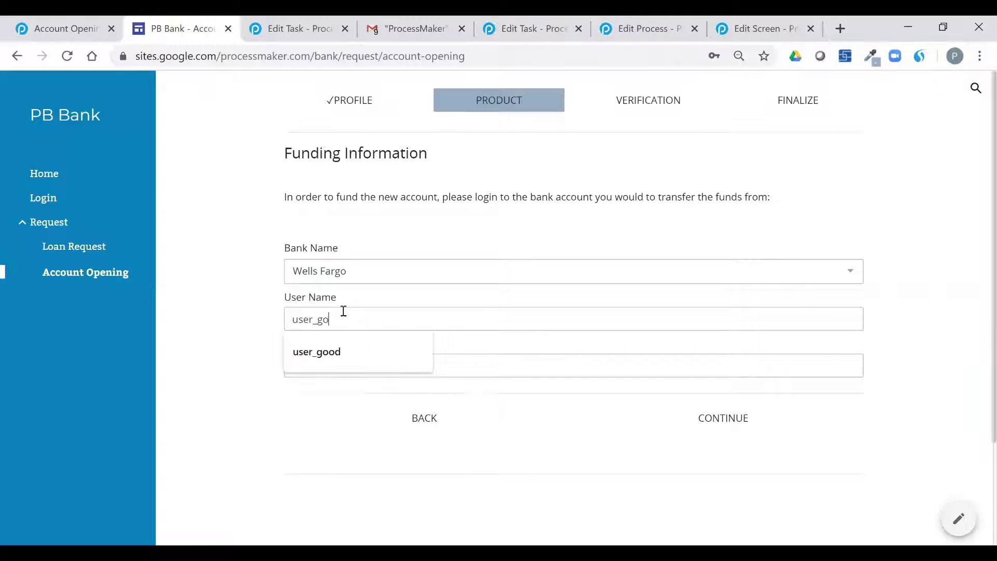
key(Tab)
text(passwo)
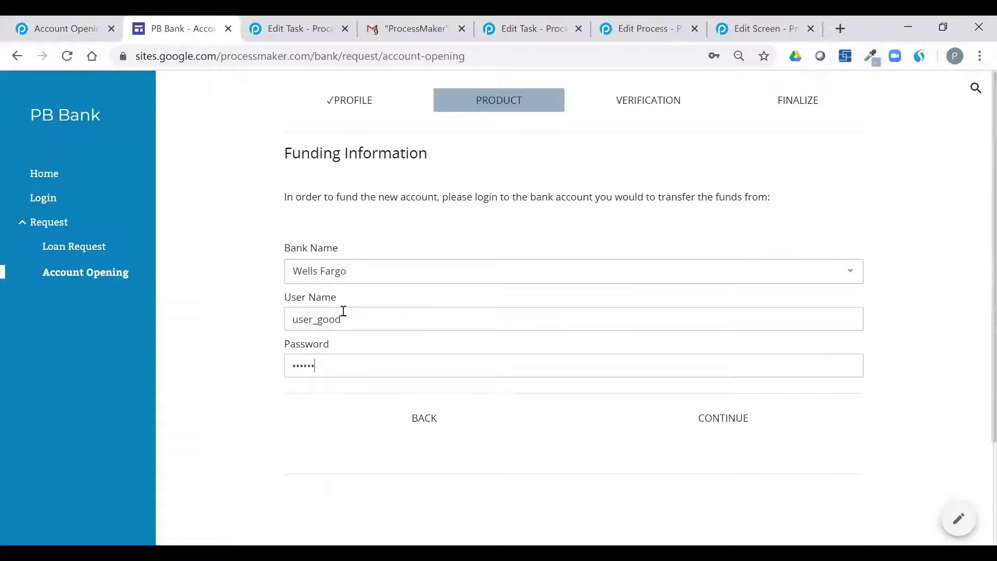
text(rd1)
click(727, 423)
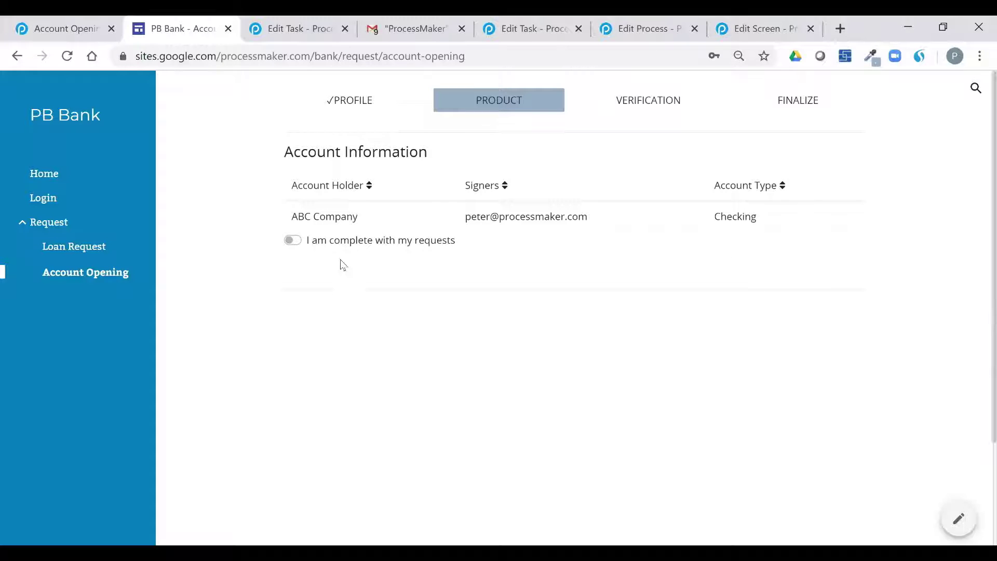
click(352, 249)
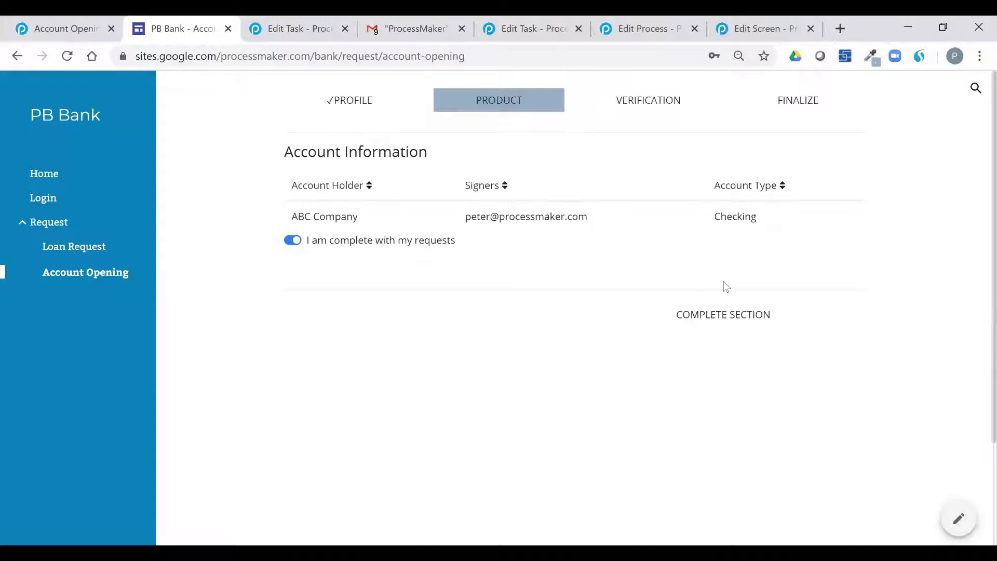
click(718, 317)
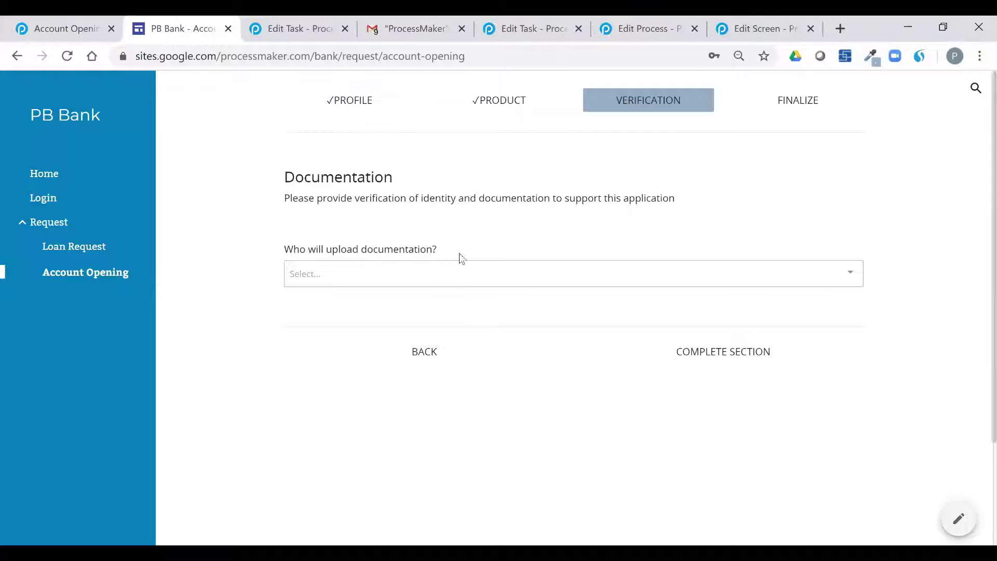
Choose to upload documents yourself with a Drivers License ID expiring 05/29/2020
click(392, 275)
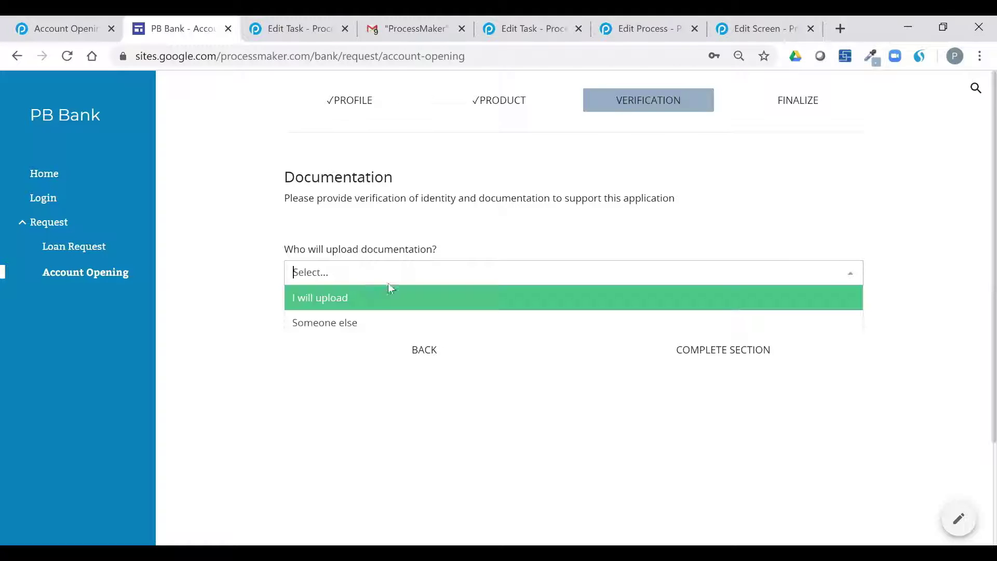
click(328, 310)
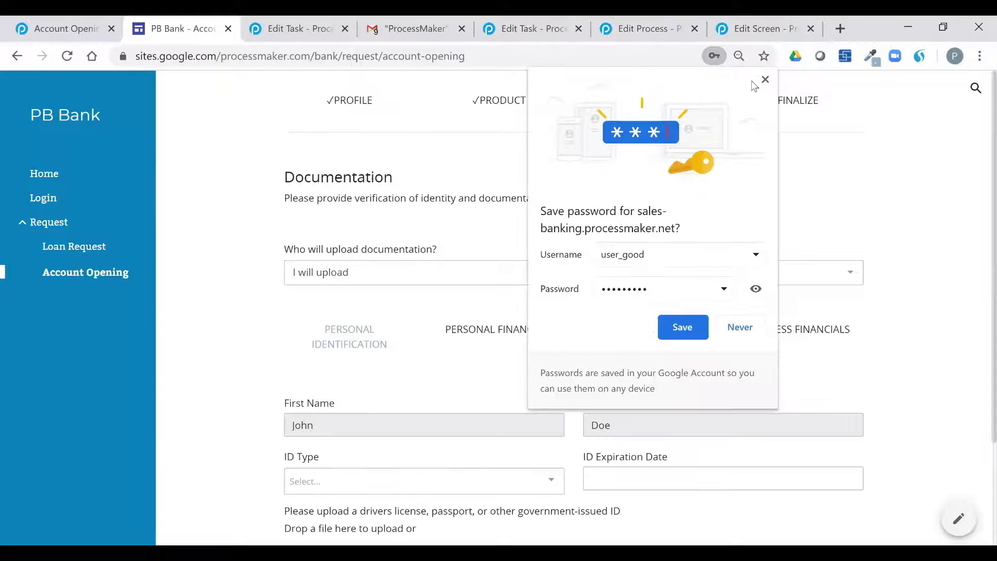
scroll(573, 329, down, 3)
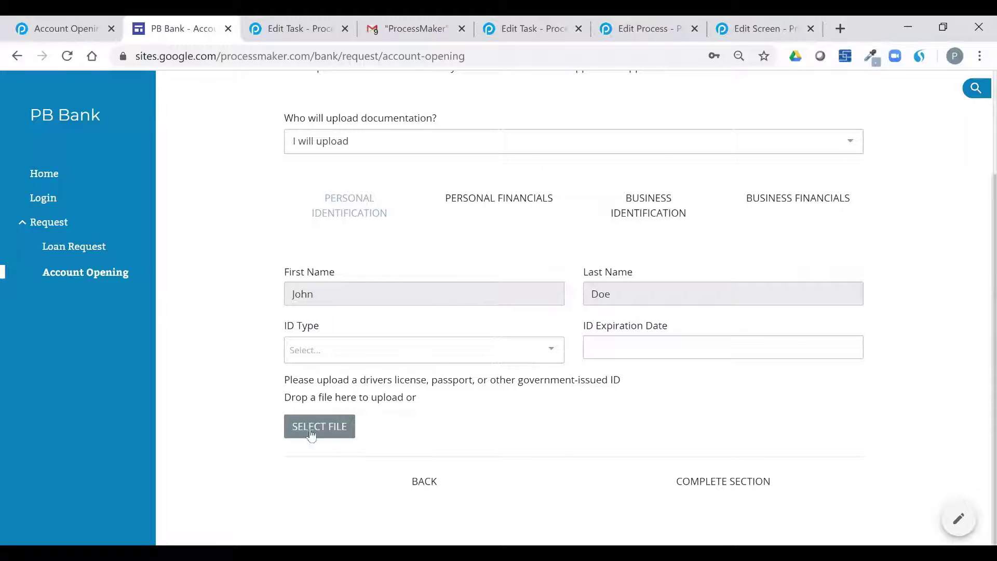
click(498, 352)
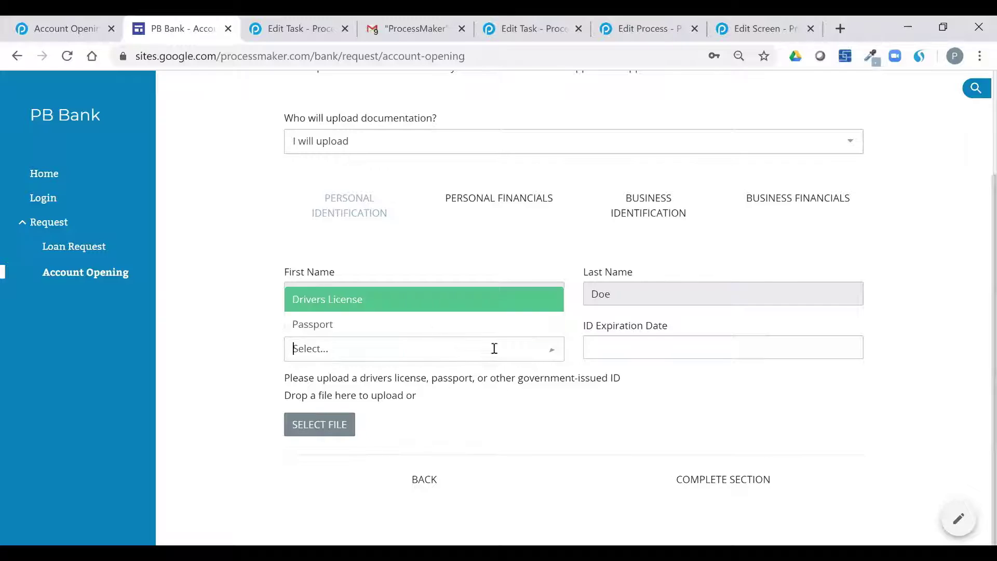
click(417, 312)
click(596, 349)
click(734, 270)
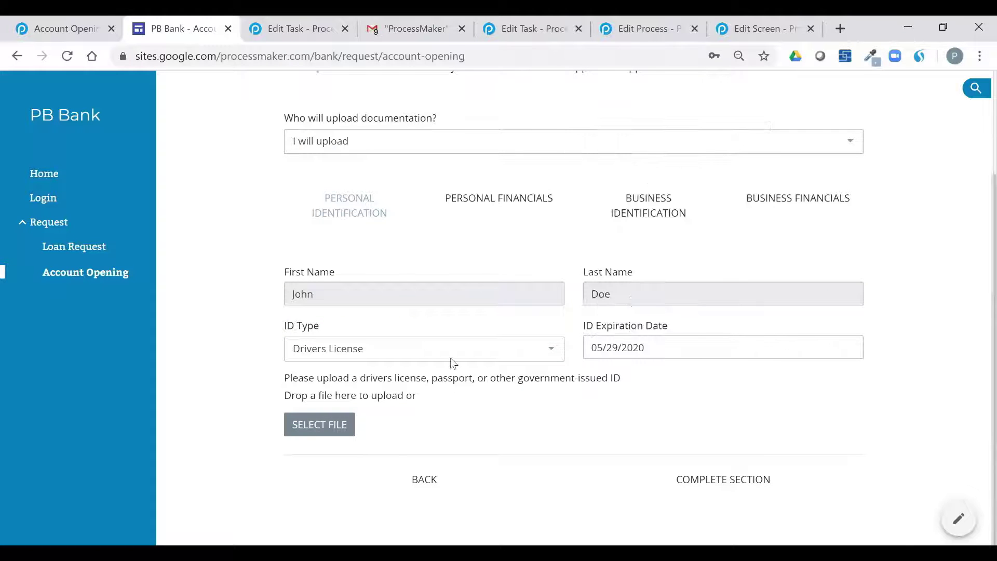
scroll(467, 364, up, 2)
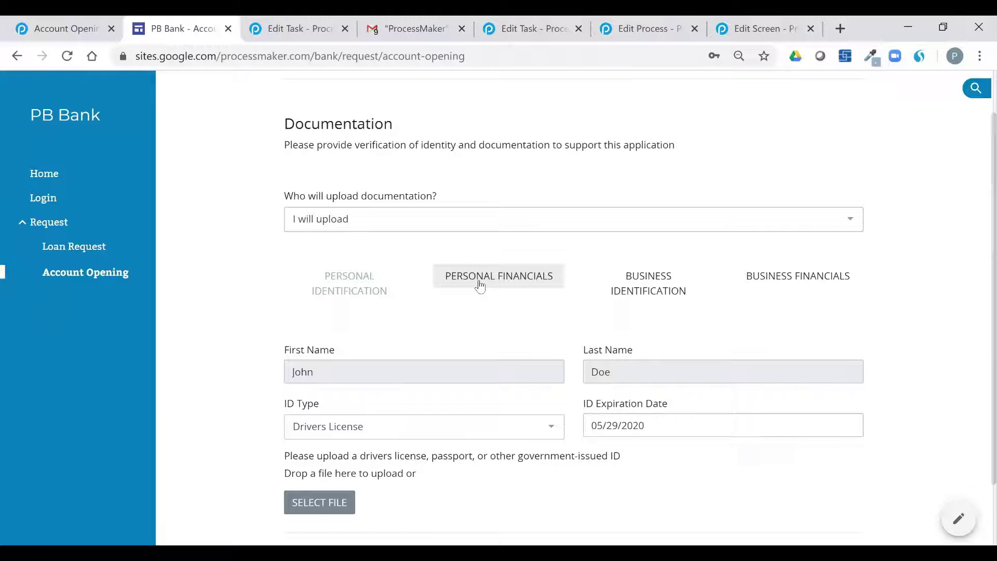
Review the personal financials and business identification sections
click(480, 286)
scroll(514, 348, down, 3)
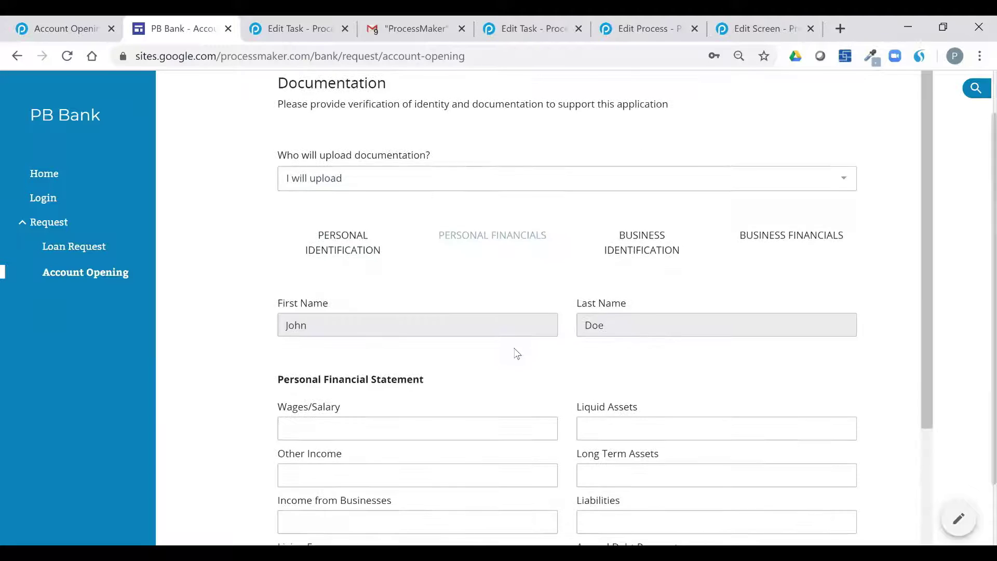
scroll(514, 336, up, 3)
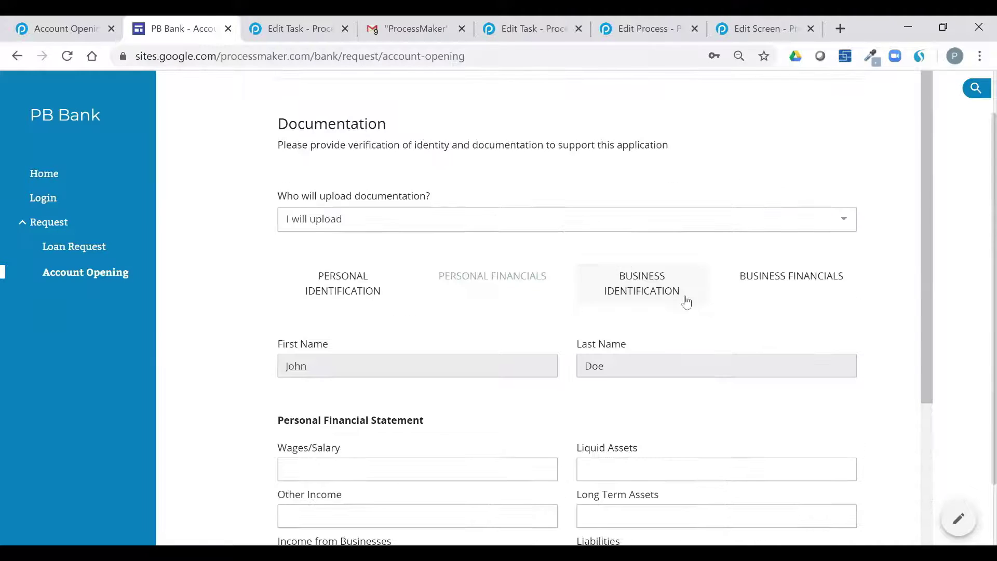
click(658, 295)
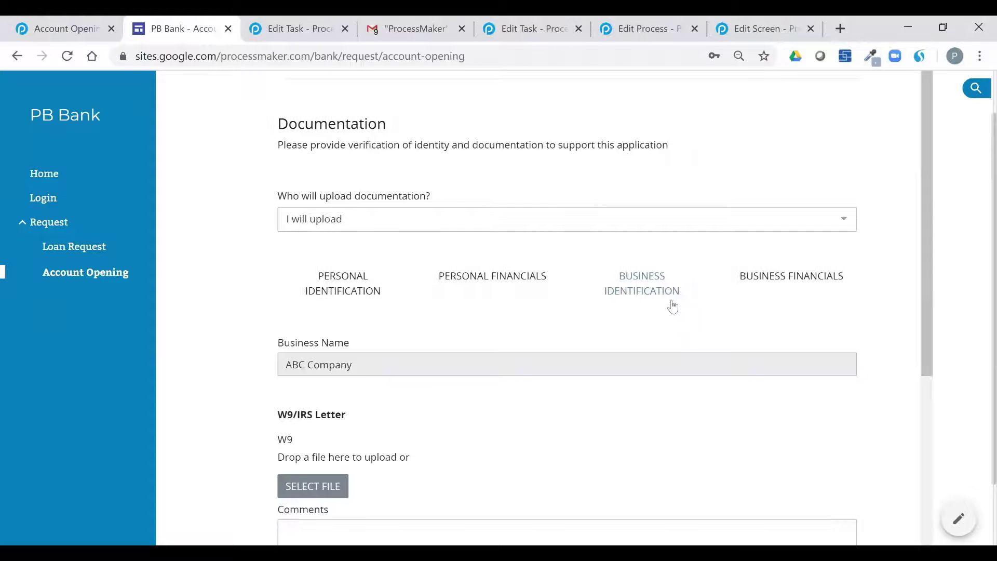
Assign documentation upload to someone else and autofill the uploader's saved e-mail address
click(422, 219)
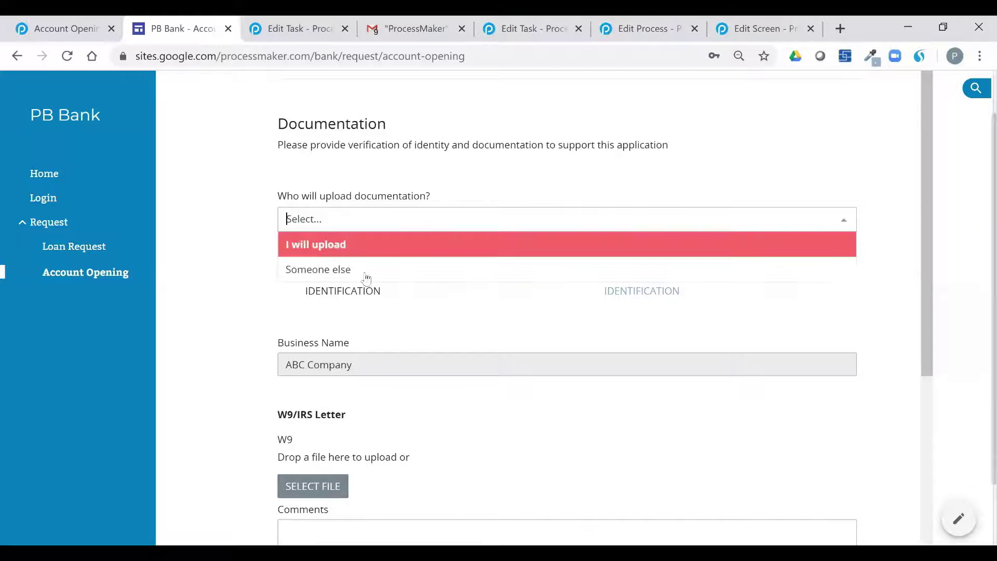
click(346, 279)
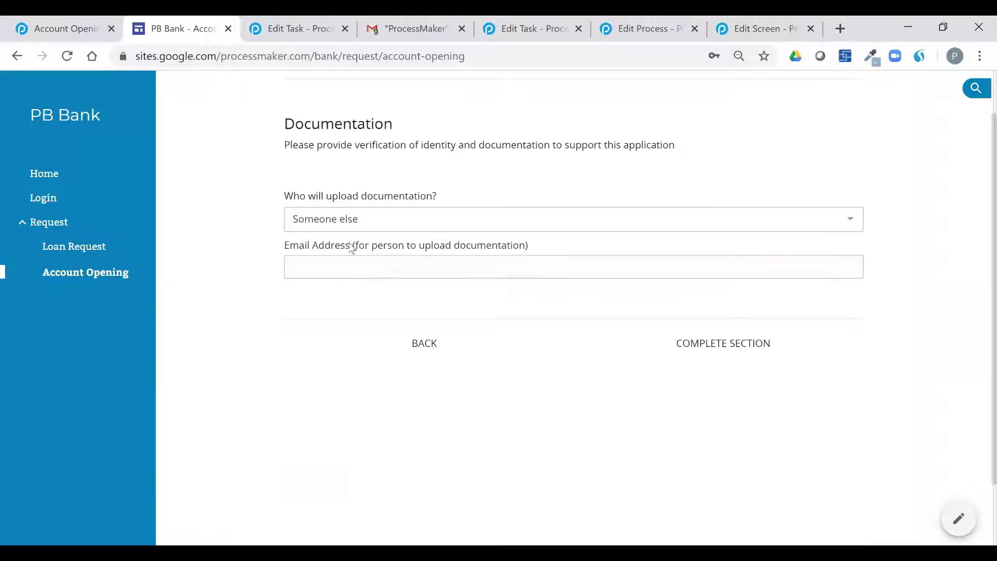
click(348, 270)
click(352, 300)
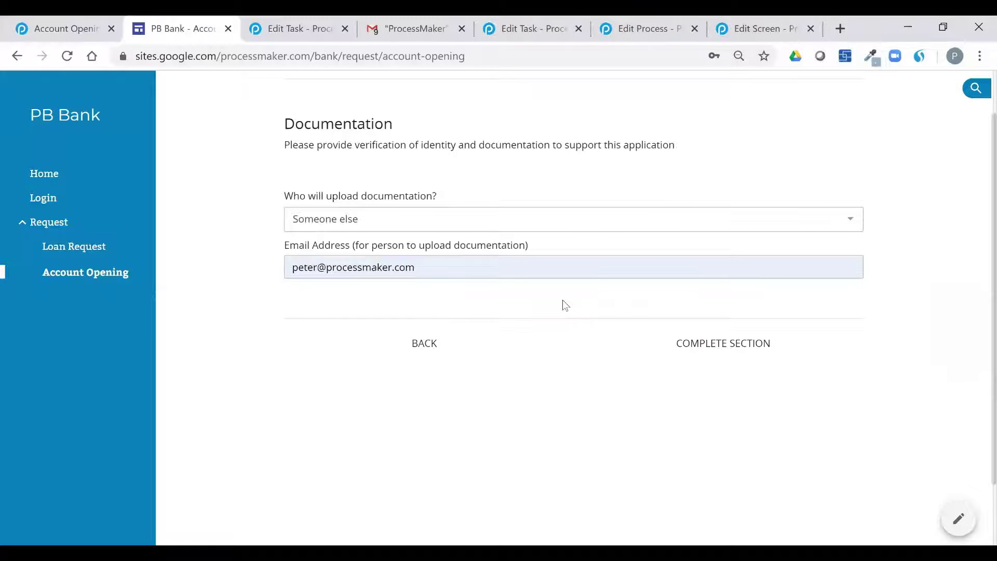
scroll(794, 426, up, 1)
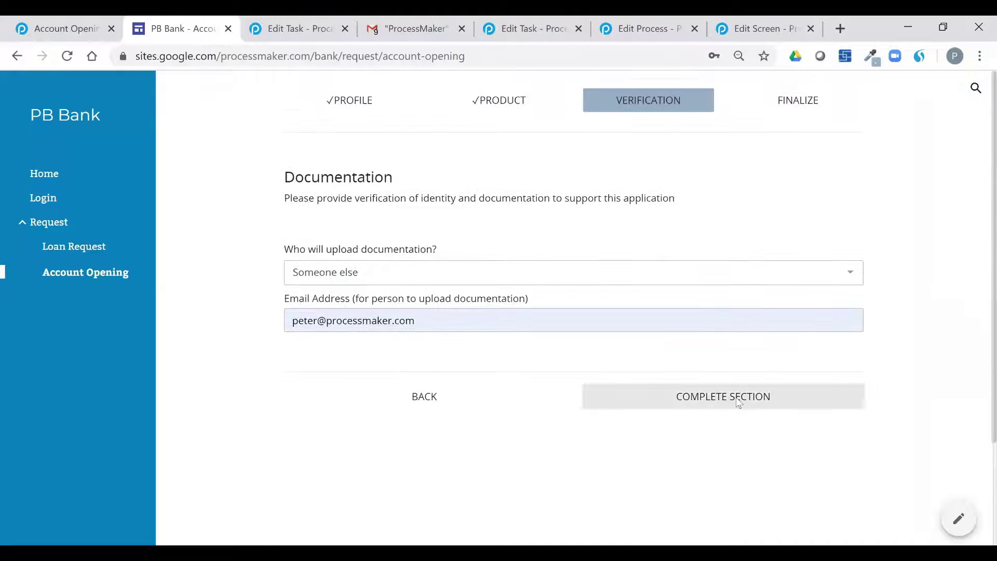
Complete verification, certify the information is correct, and choose Talk to Banker after trying to submit
click(735, 404)
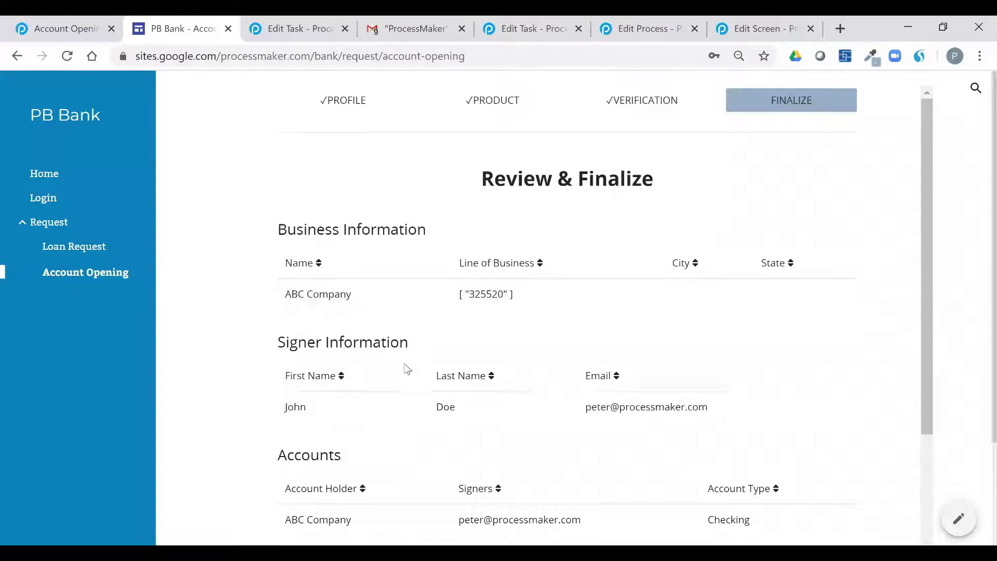
scroll(403, 358, down, 1)
scroll(416, 338, down, 4)
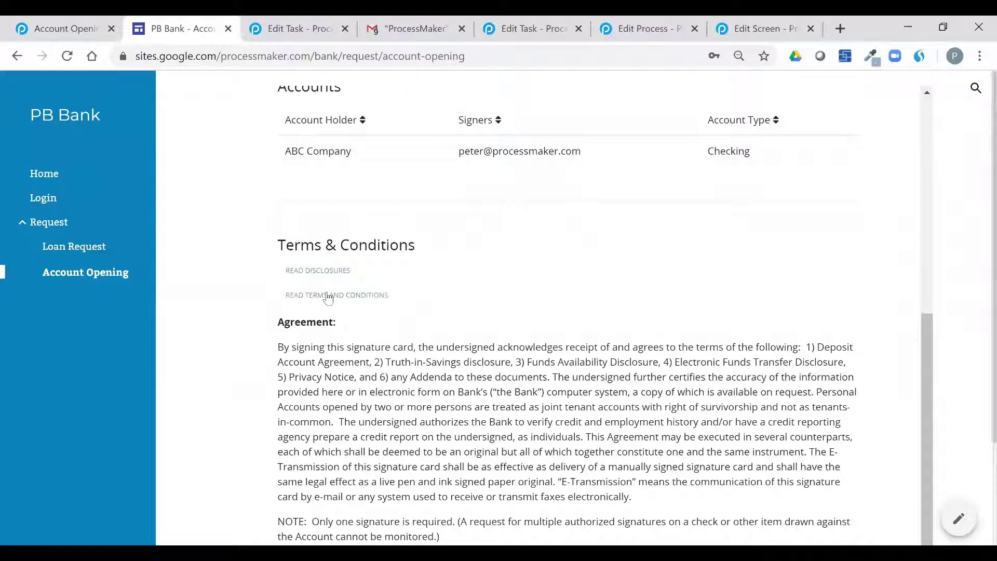
scroll(470, 362, down, 2)
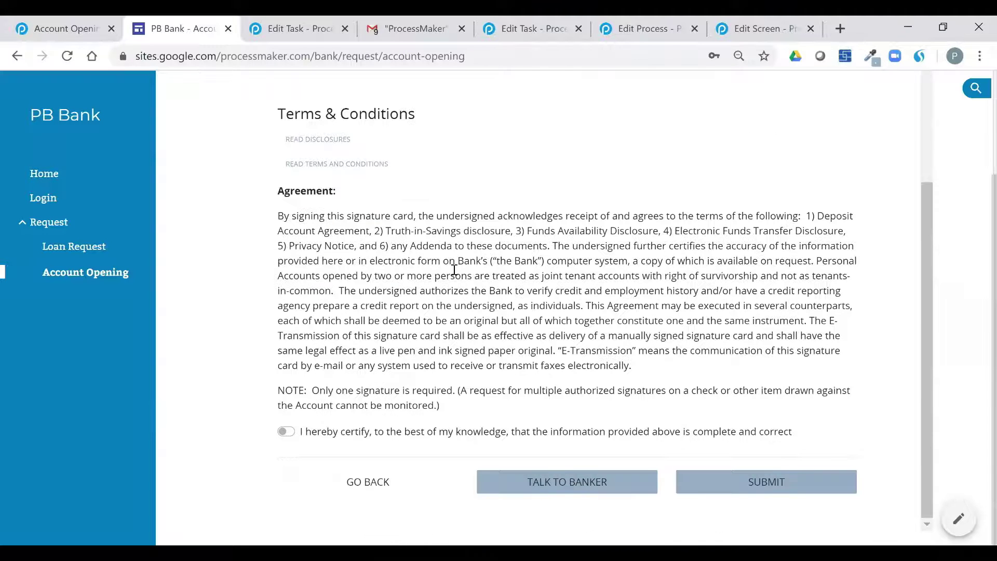
click(366, 433)
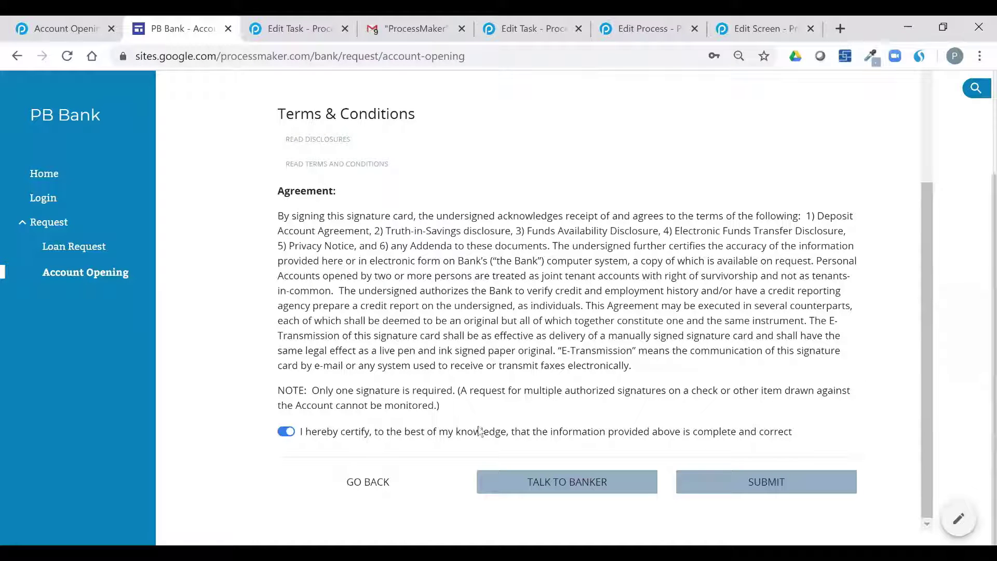
click(783, 481)
click(627, 484)
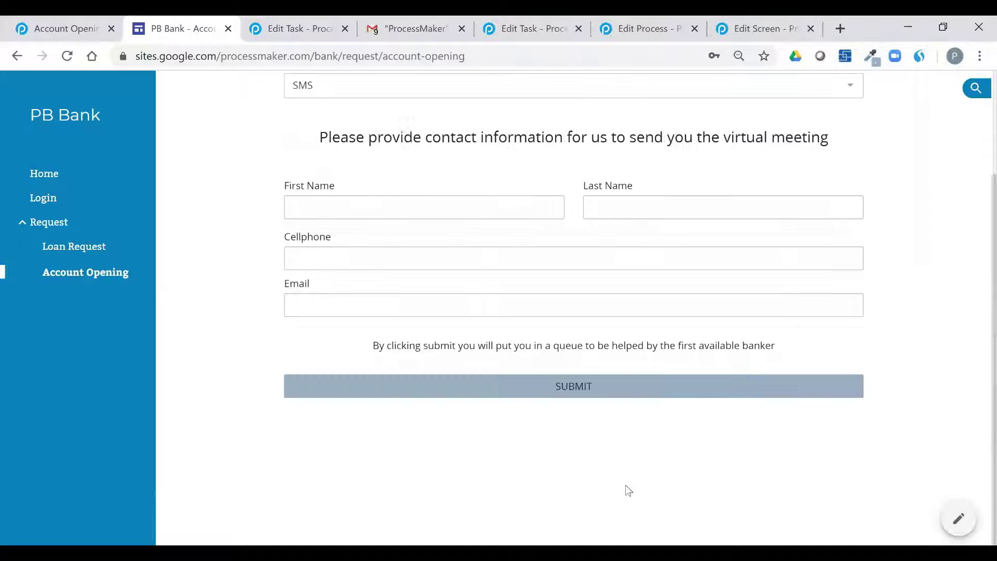
Go back from the meeting form, choose Business, and submit the request from the Finalize tab
scroll(444, 179, up, 2)
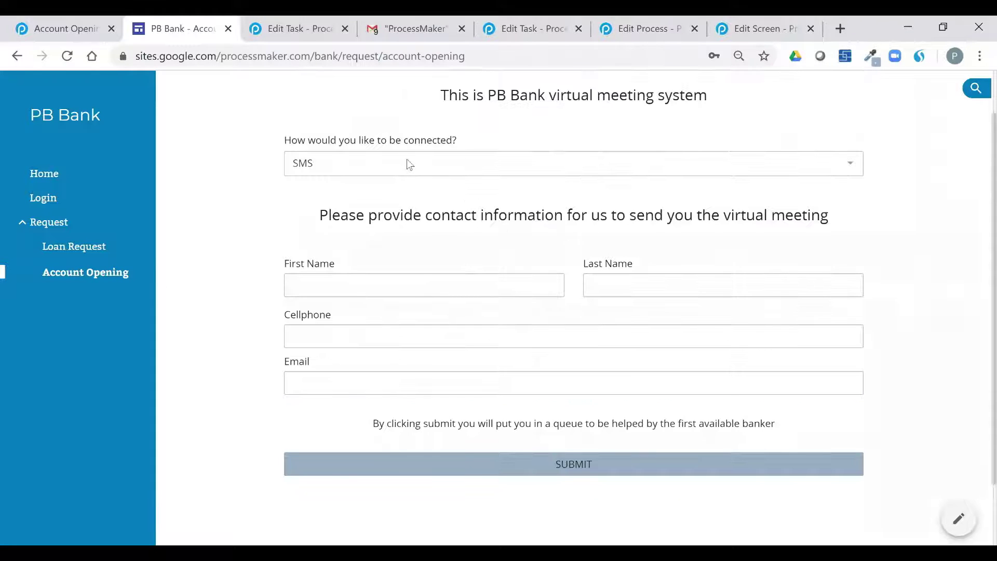
scroll(547, 111, up, 1)
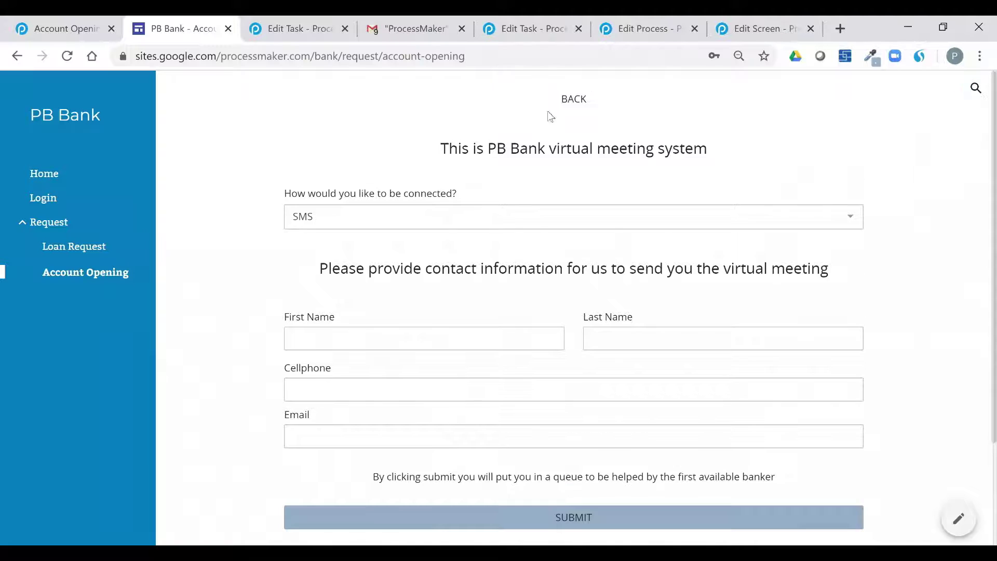
click(572, 100)
click(681, 322)
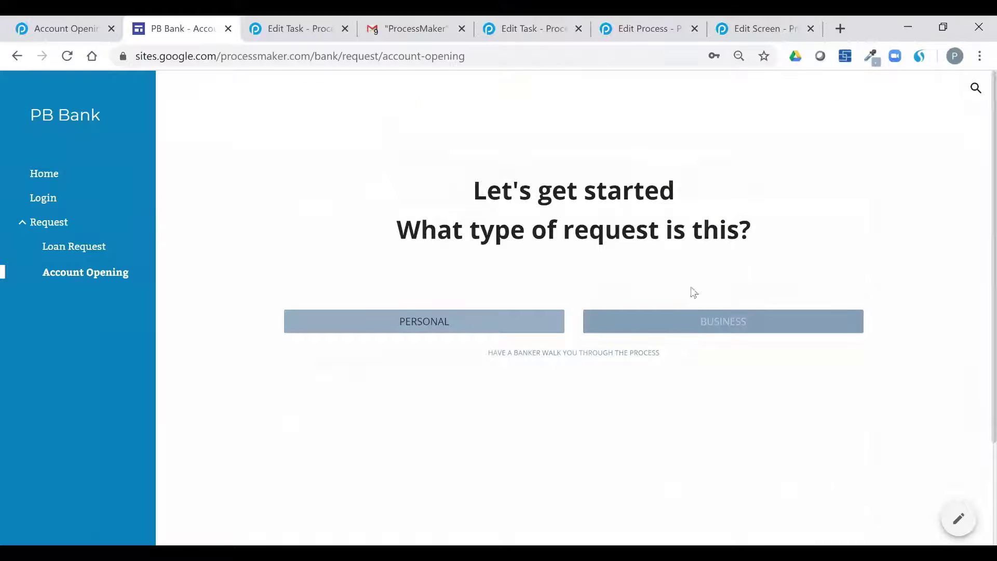
click(803, 102)
scroll(756, 347, down, 8)
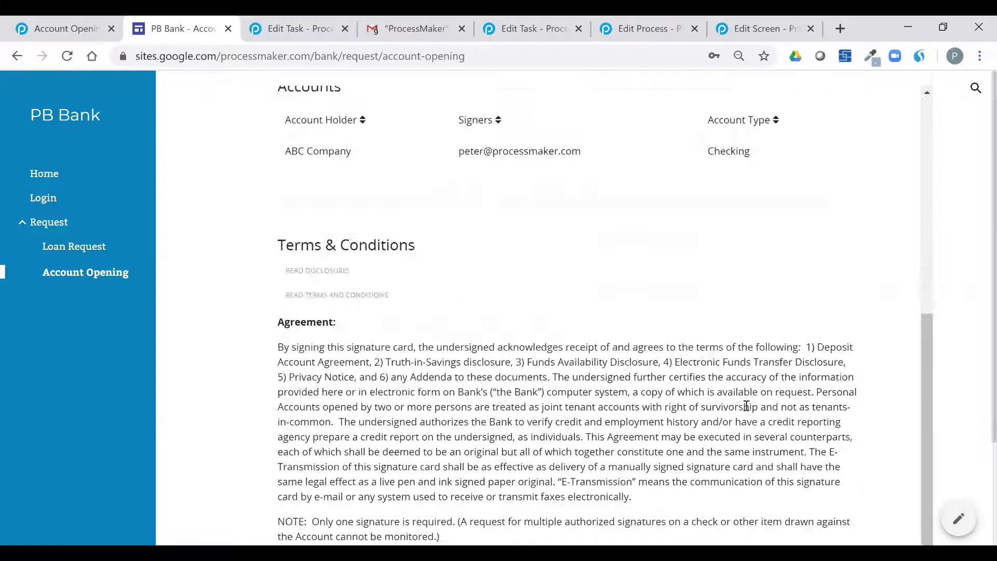
click(795, 472)
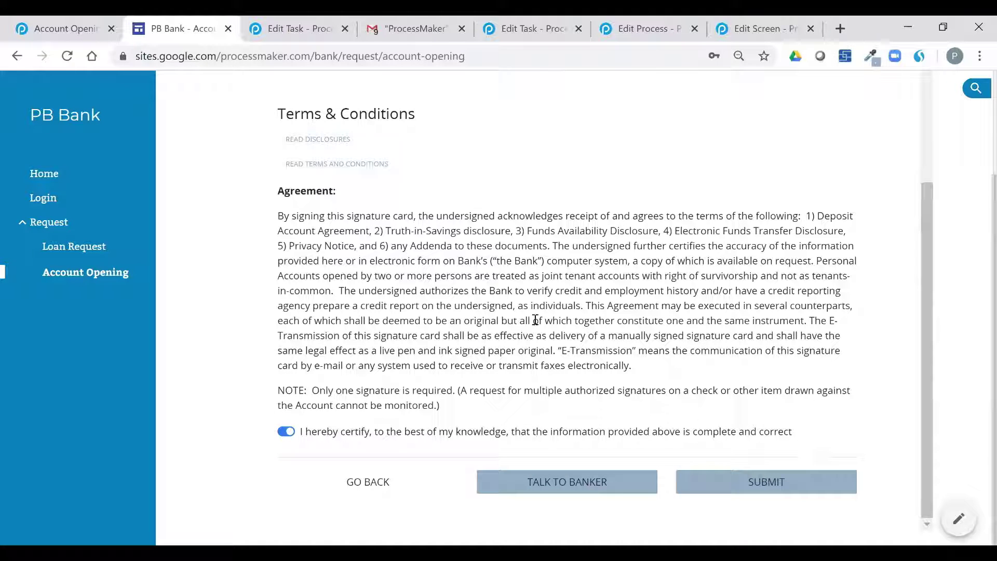
click(282, 23)
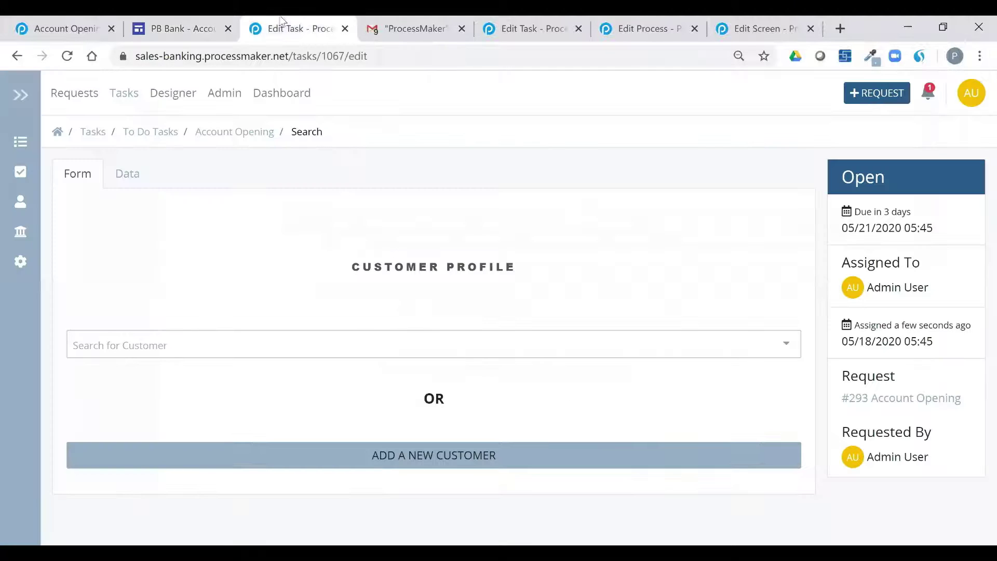
Search 'xyz', pick XYZ Company (Group), and select it as the existing customer
click(322, 344)
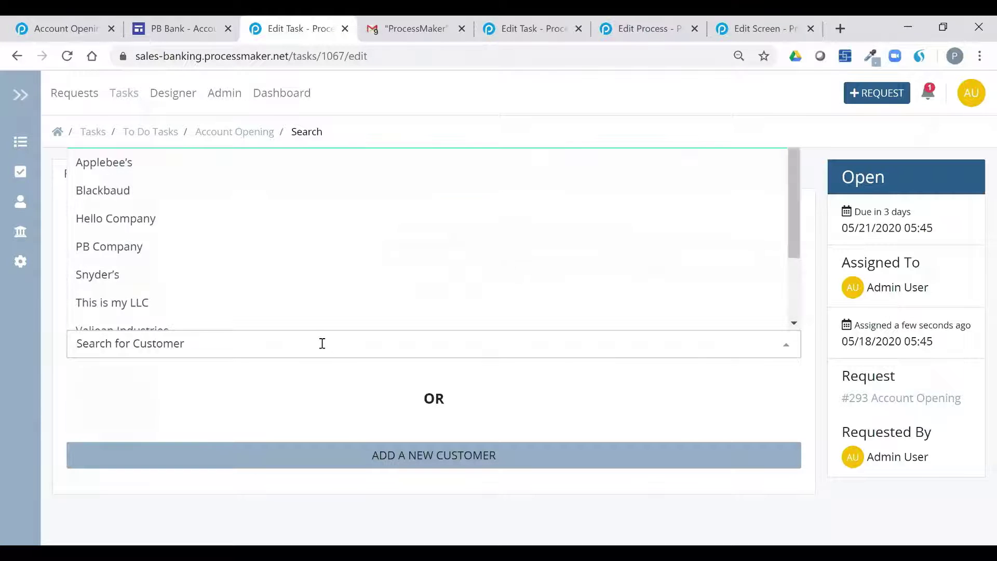
text(xyz)
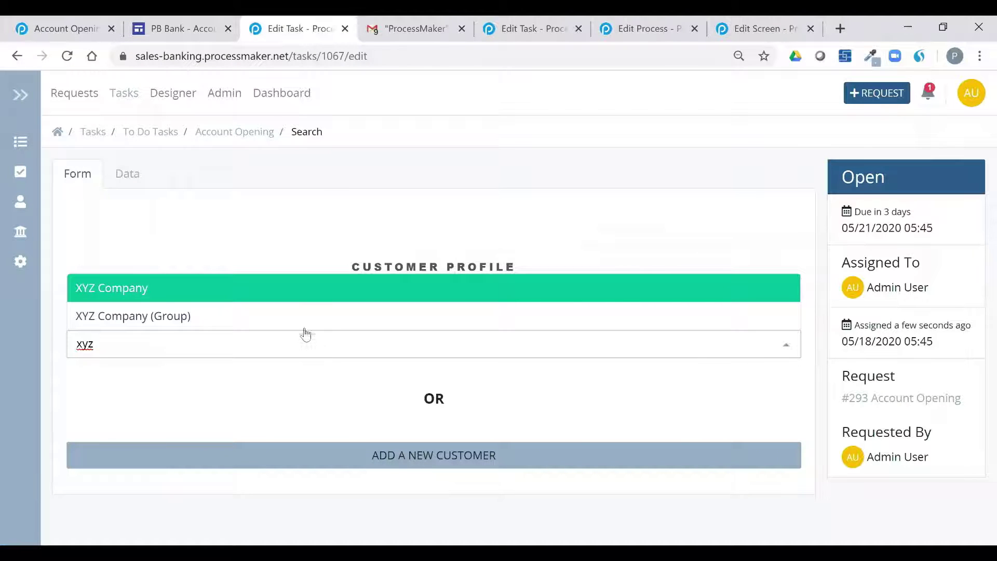
click(304, 326)
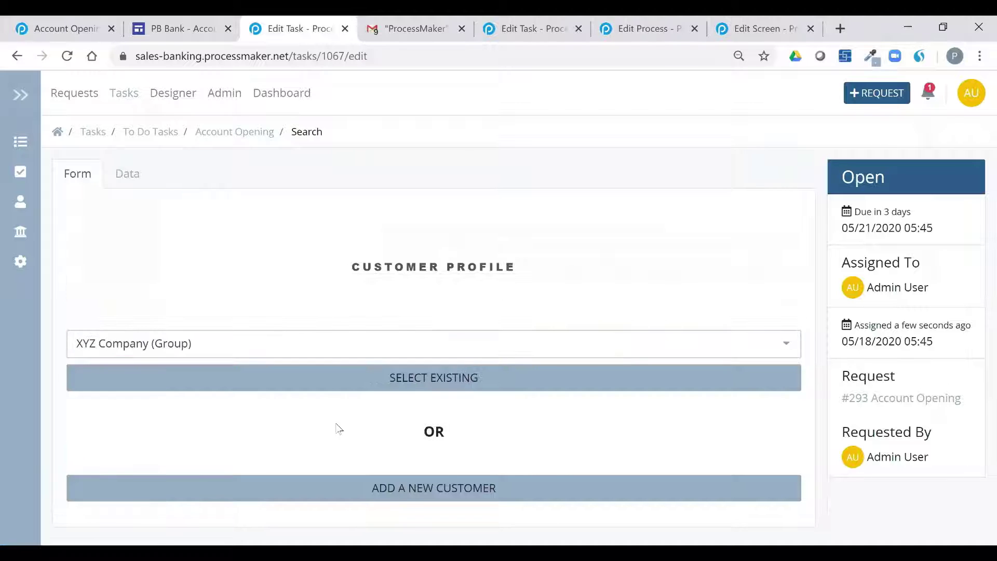
click(449, 389)
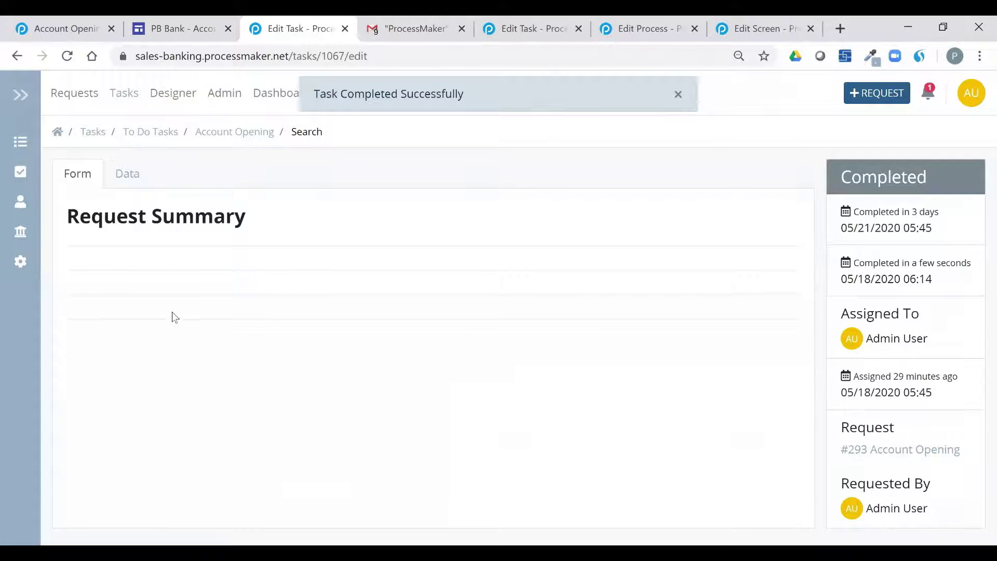
Advance past the business and signer information and complete the profile step
scroll(338, 338, down, 2)
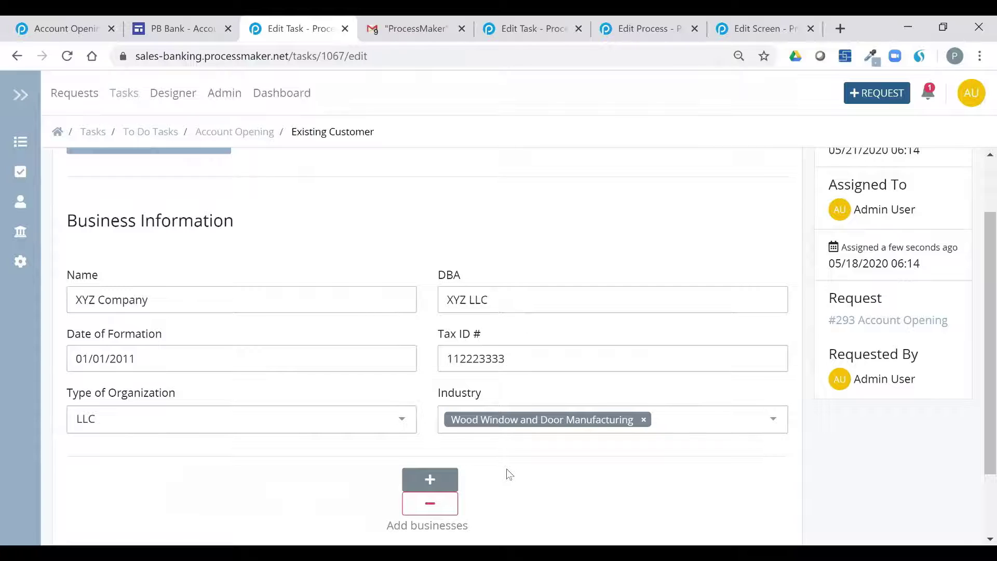
scroll(537, 485, down, 1)
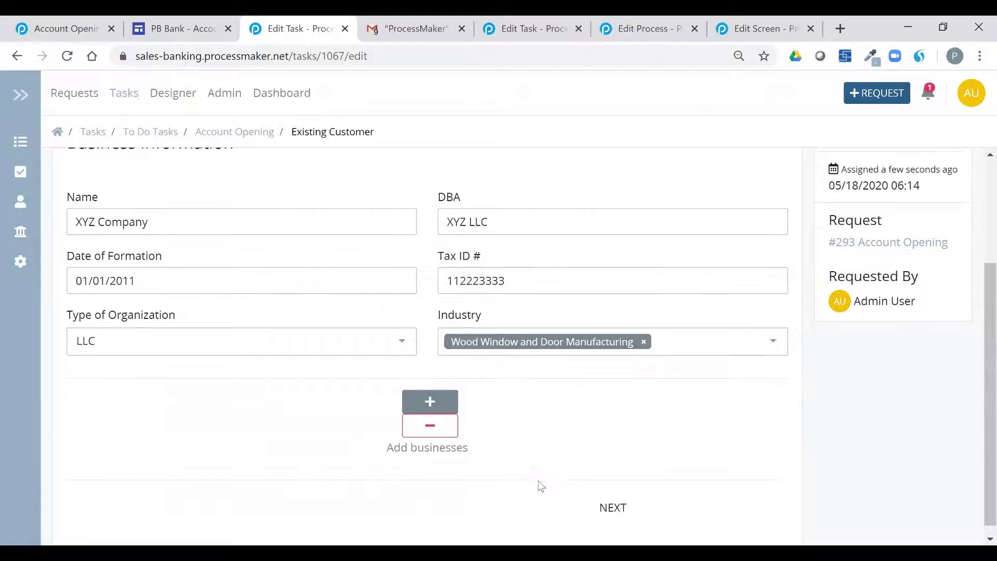
click(604, 500)
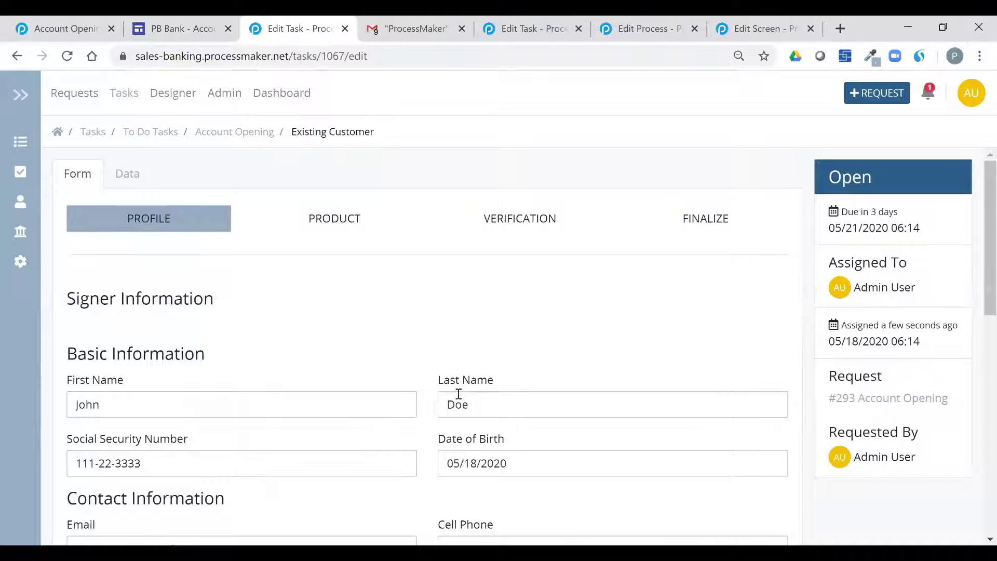
scroll(473, 395, down, 10)
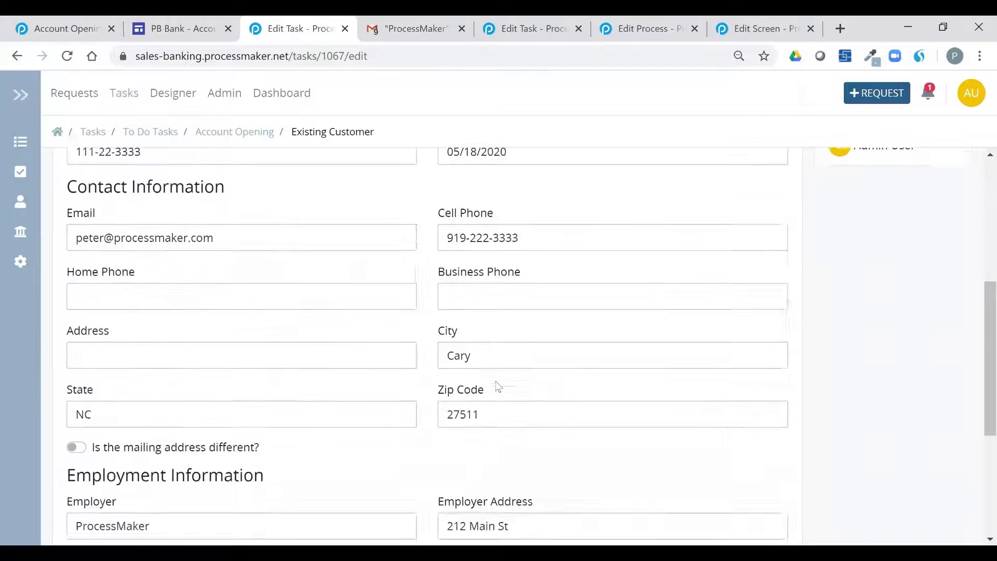
scroll(532, 419, down, 1)
click(628, 506)
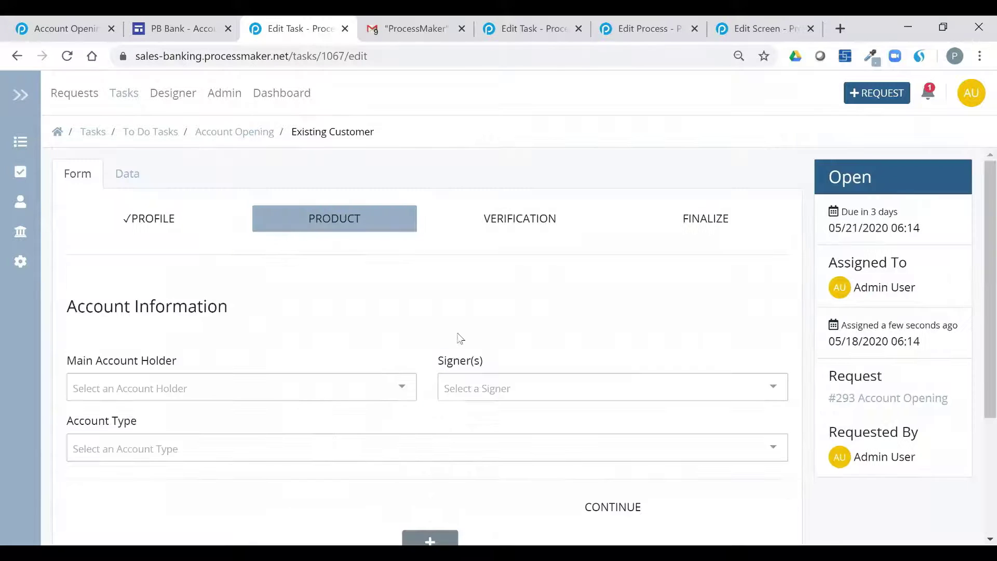
Create a Savings account held by XYZ Company with its signer, enabling Online and Mobile Banking
click(343, 388)
click(260, 363)
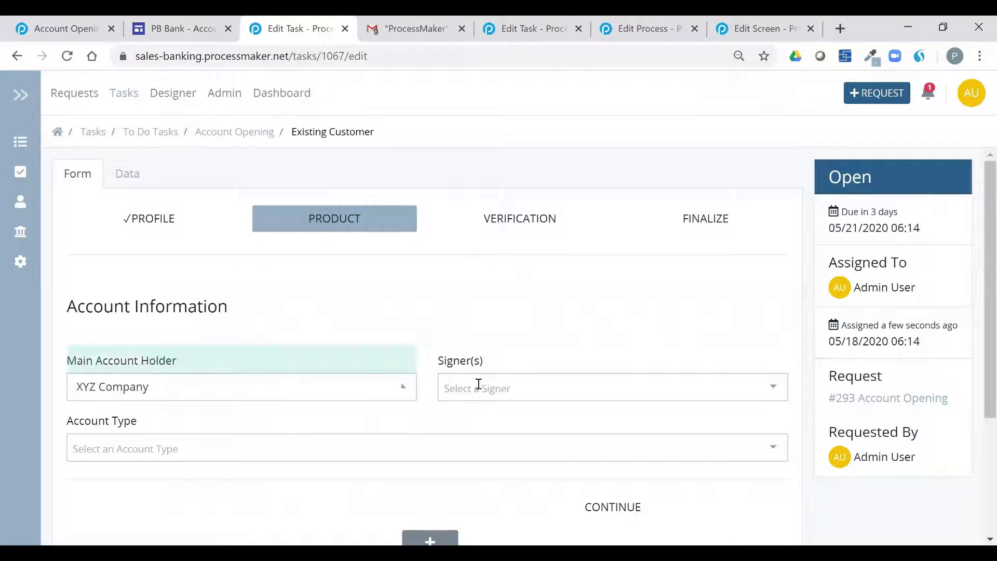
click(474, 384)
click(474, 357)
click(303, 452)
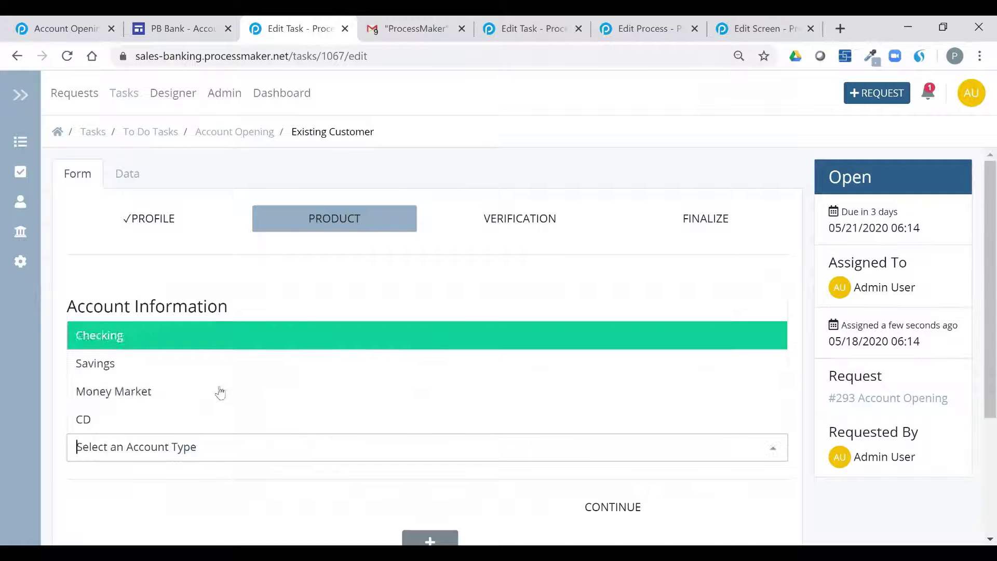
click(283, 376)
scroll(585, 458, down, 3)
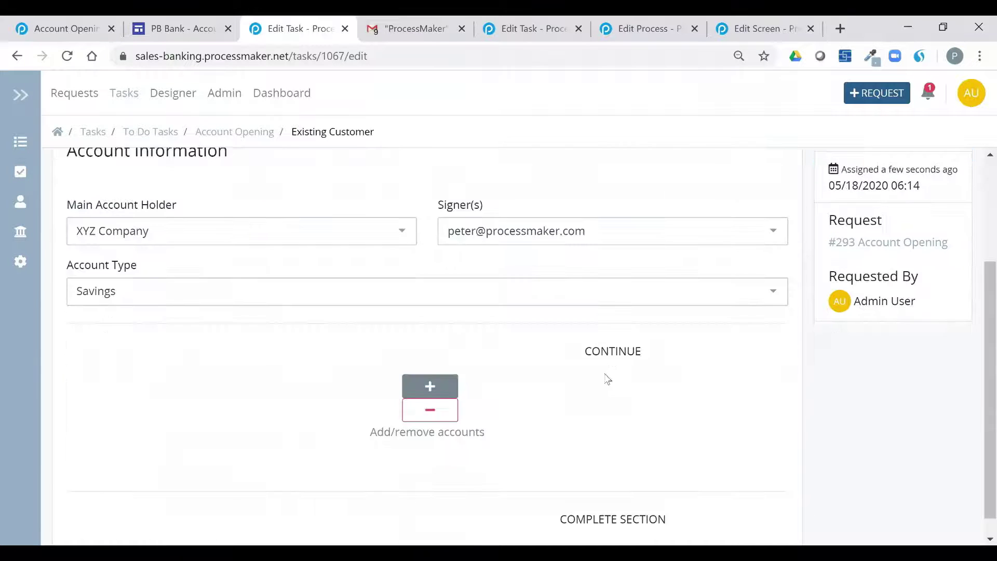
click(610, 354)
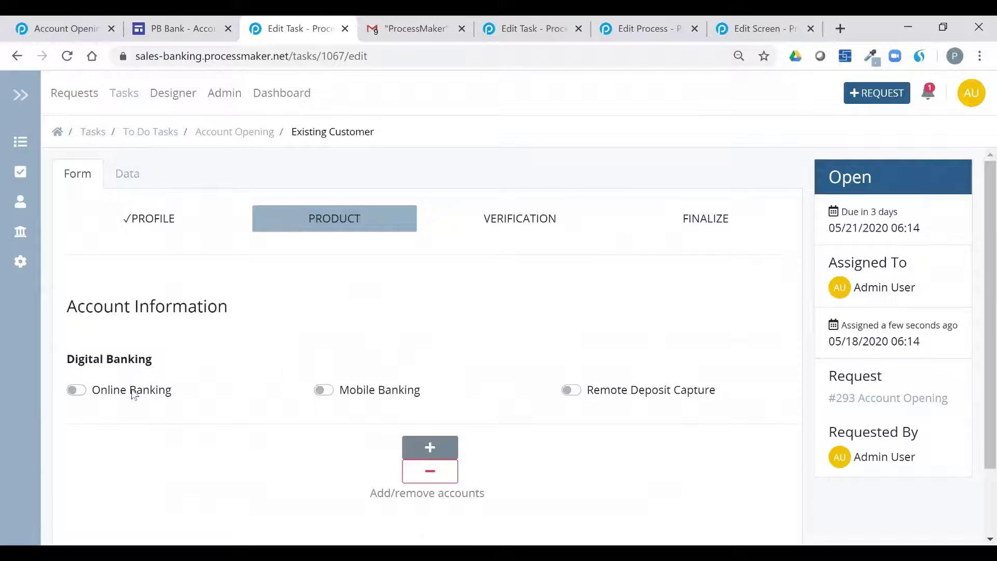
click(134, 395)
click(383, 392)
scroll(622, 431, down, 3)
Complete the Product and Verification sections, then submit from Review & Finalize
click(606, 498)
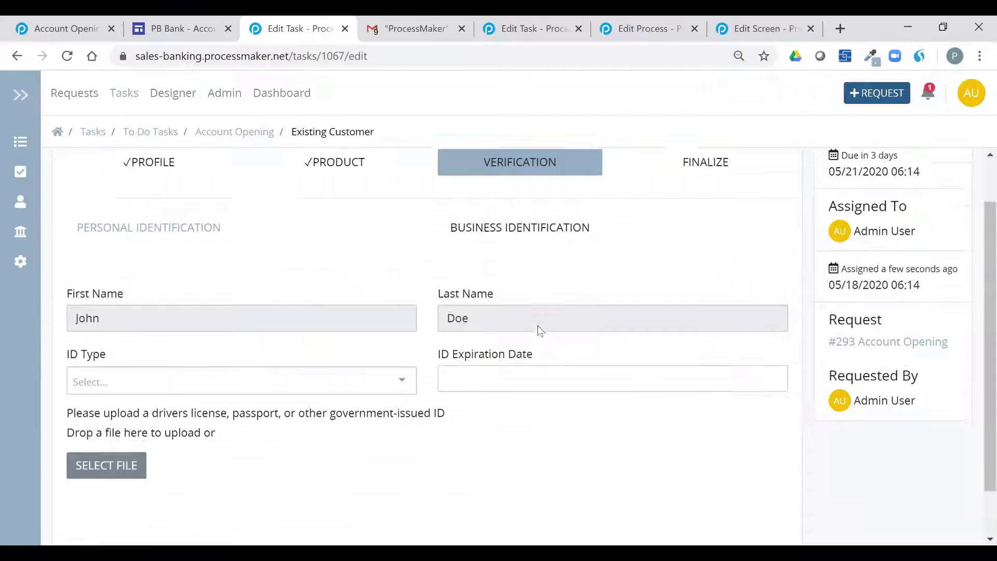
scroll(540, 319, down, 2)
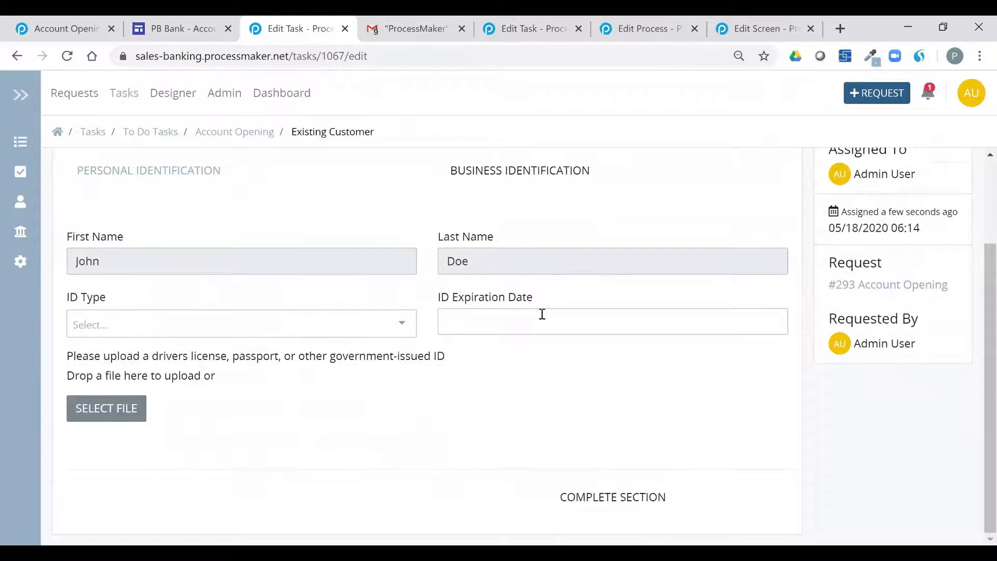
click(663, 489)
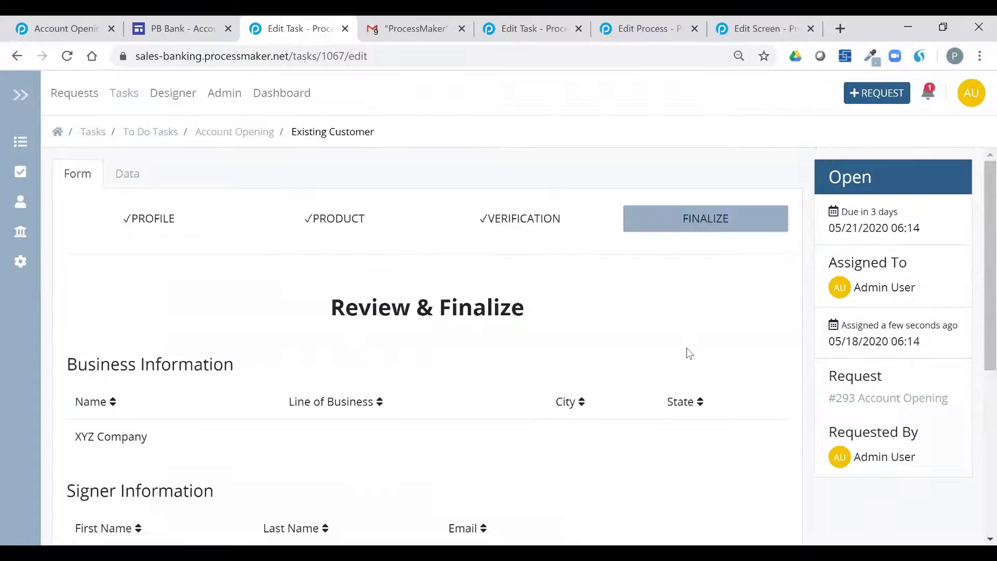
scroll(687, 347, down, 6)
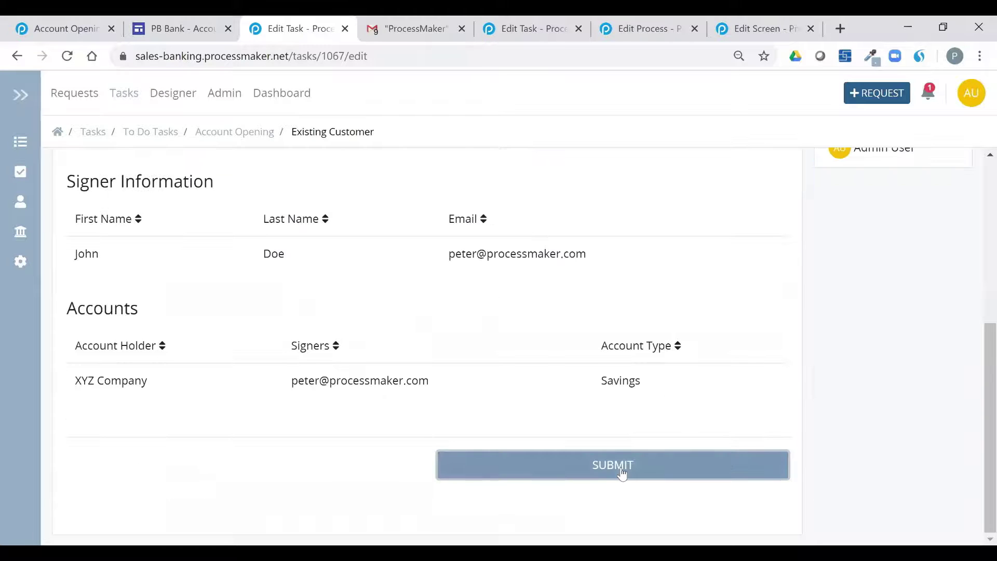
click(622, 474)
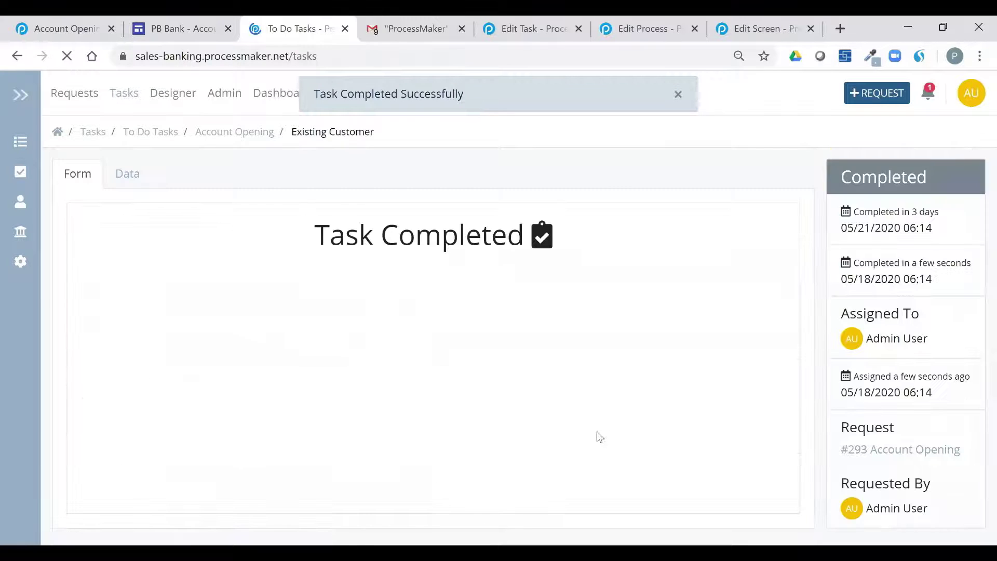
In Gmail, open the newest 'Application for Bank Account' email and follow its 'Click Here' link to the application form
click(414, 21)
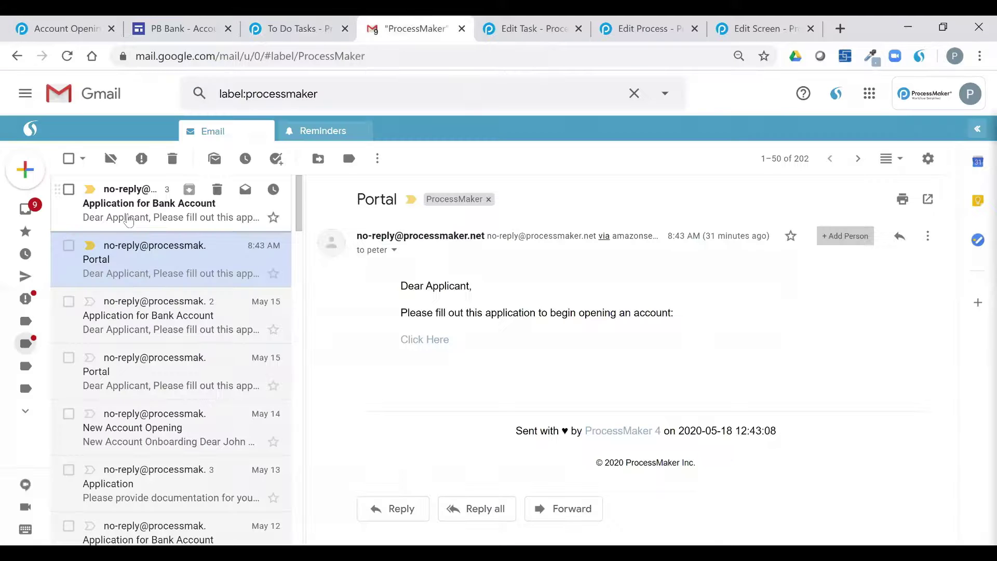
click(129, 221)
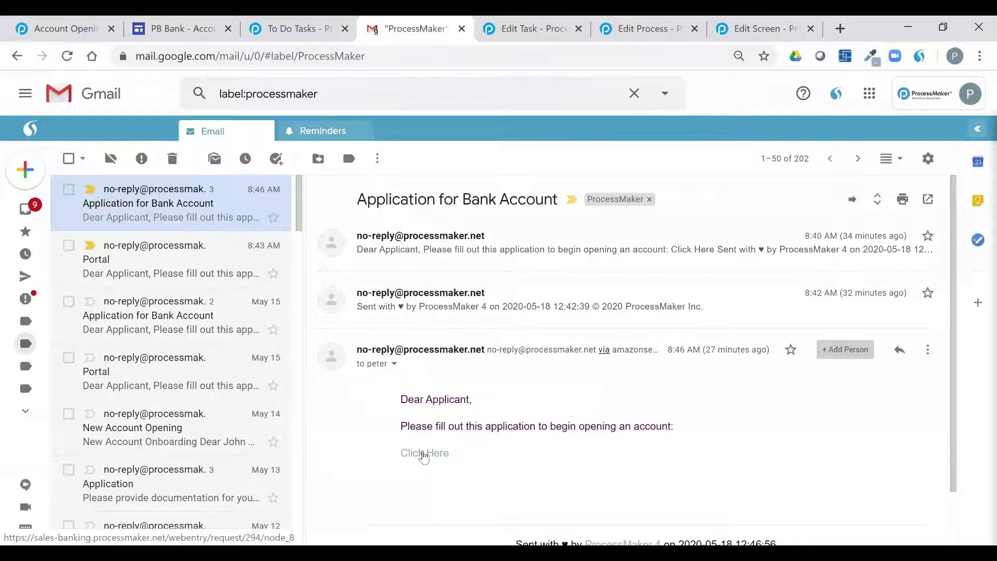
click(447, 457)
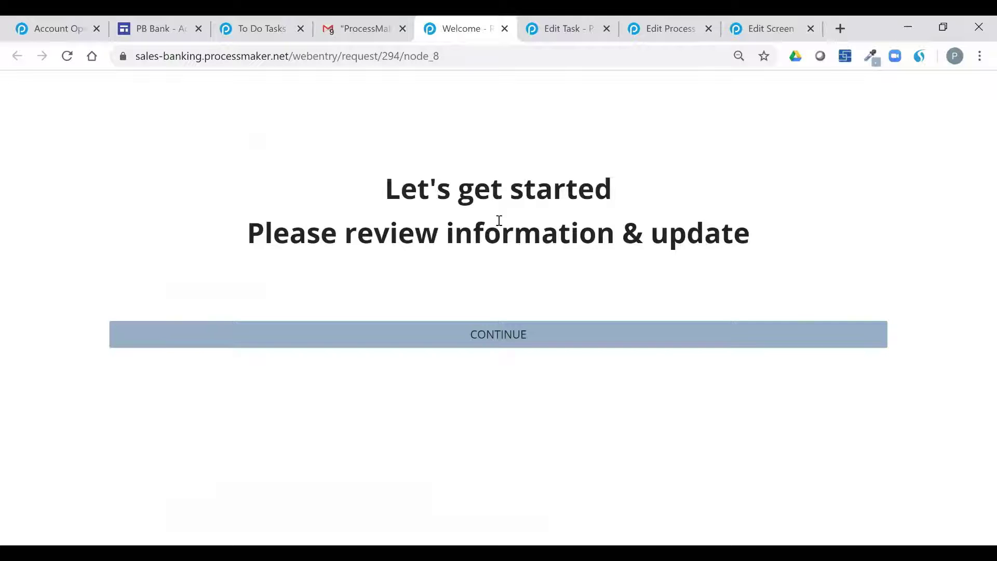
Start the application, complete the Product section, and choose 'Other' as the documentation uploader
click(518, 345)
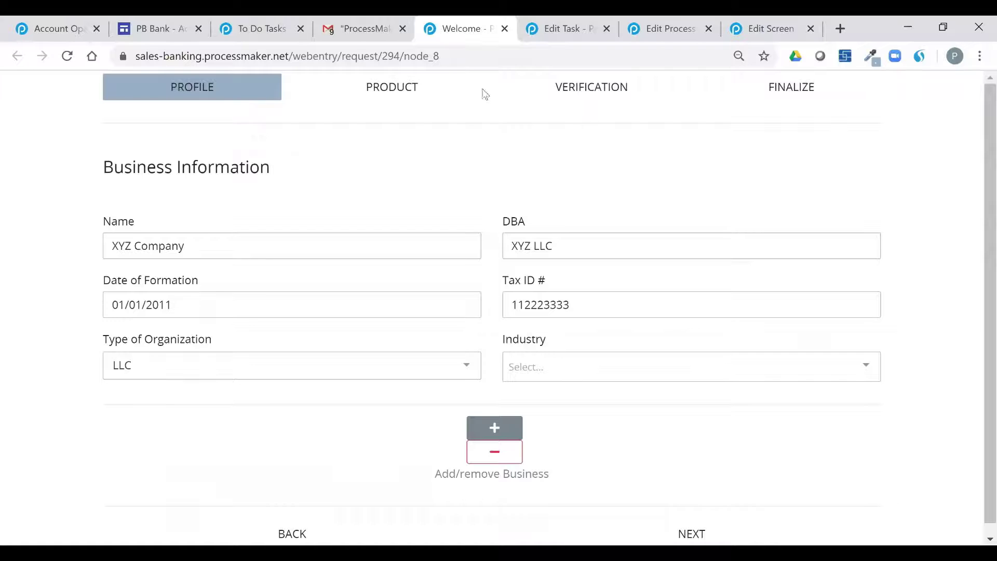
click(416, 88)
click(675, 275)
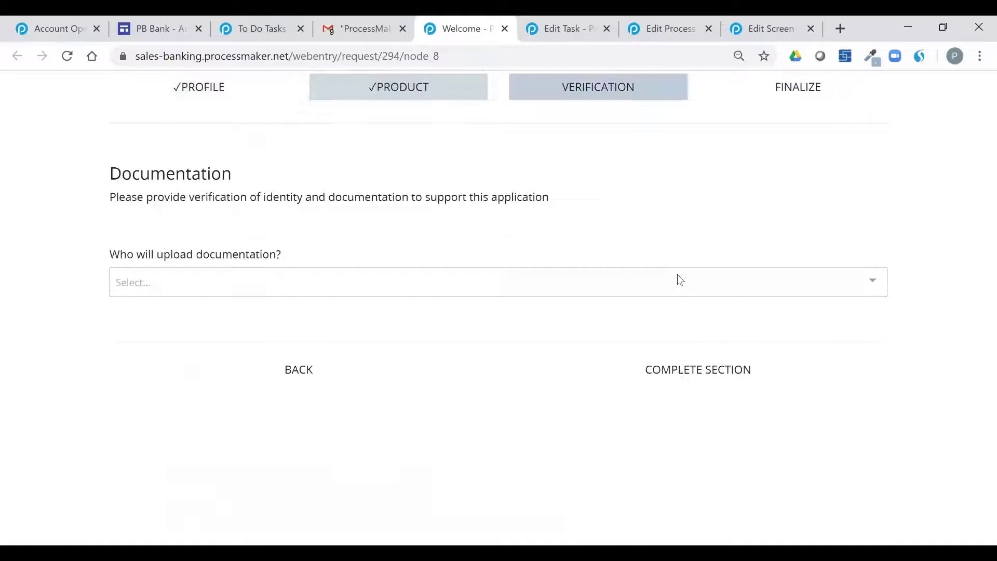
click(336, 275)
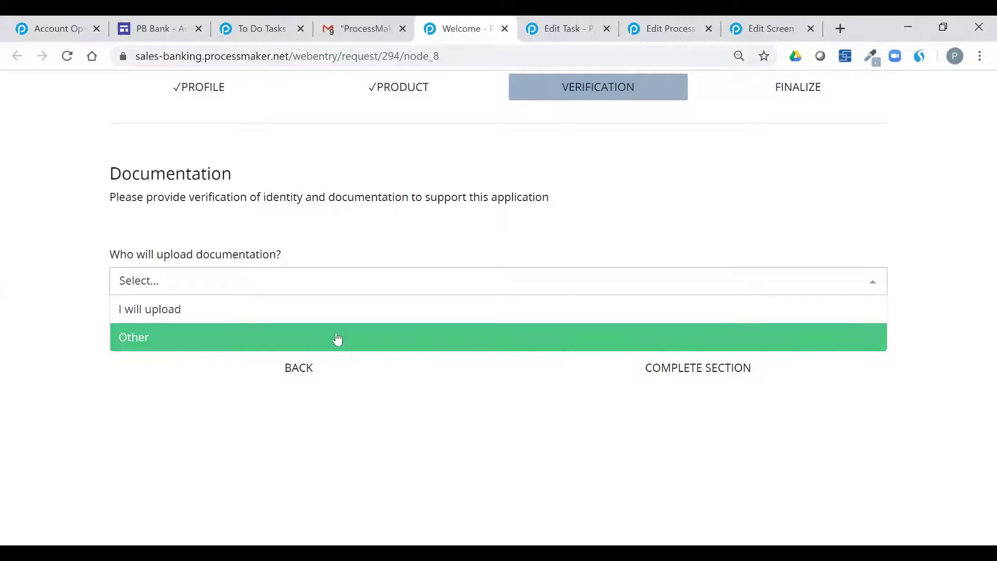
click(332, 340)
On the Finalize page, certify that the provided information is complete and correct
click(835, 98)
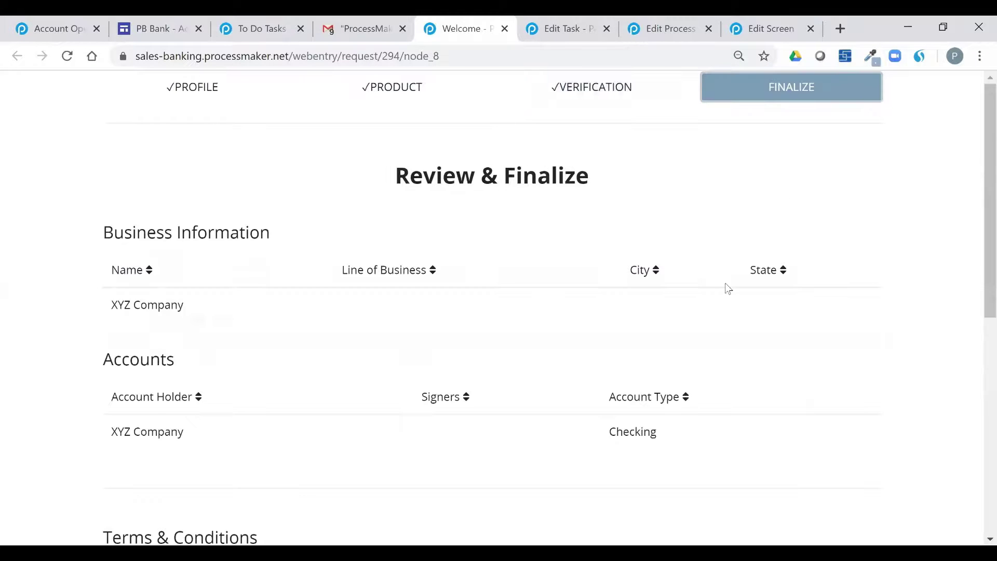
scroll(716, 313, down, 8)
click(617, 433)
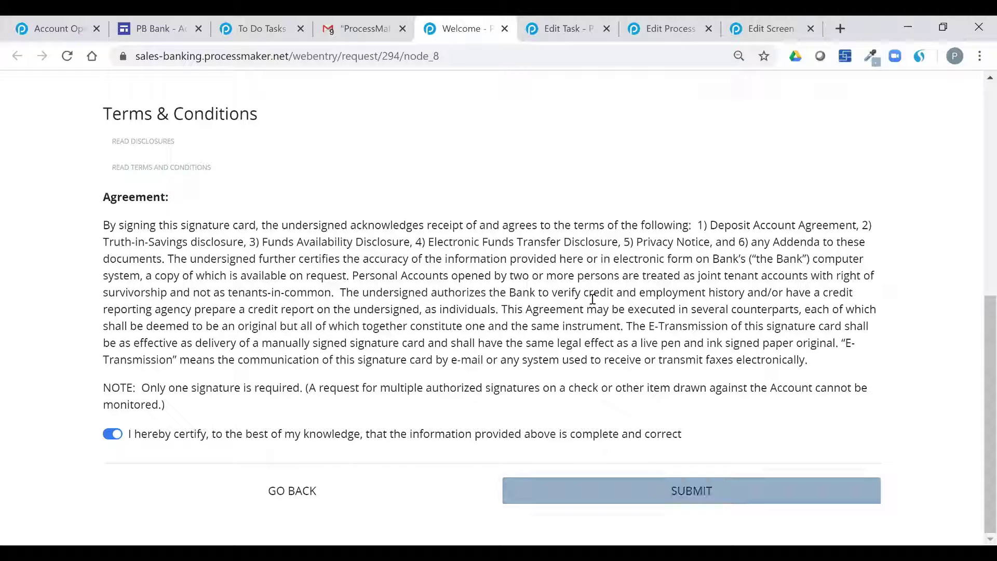
In the Treasury Services task, autofill the Account Name and Account # fields from saved suggestions
click(565, 32)
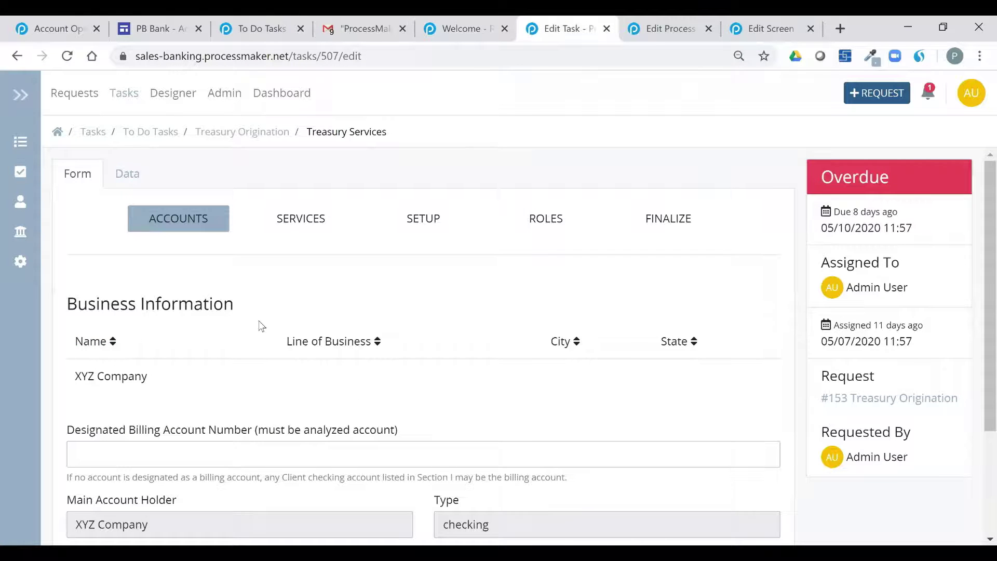
scroll(282, 304, down, 3)
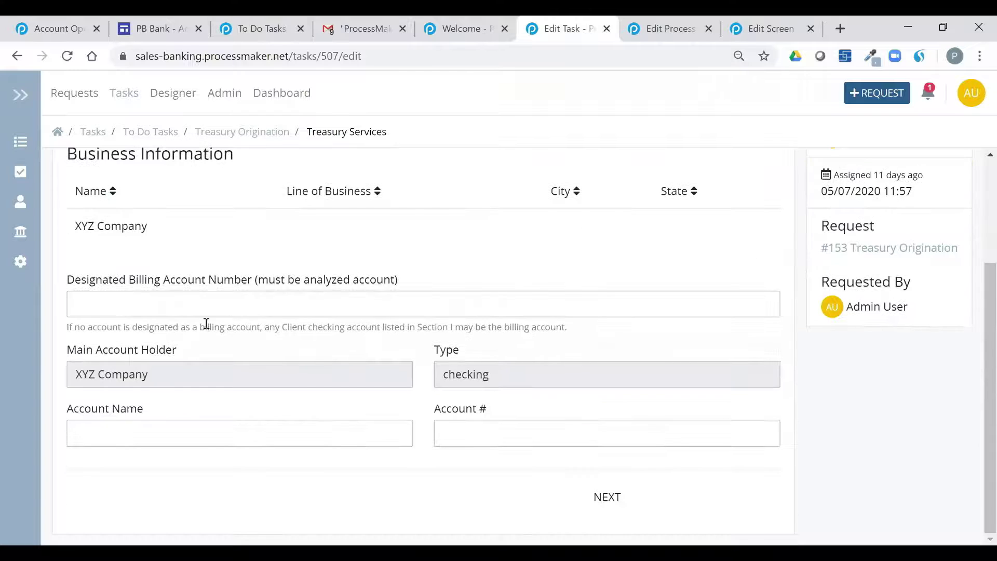
click(190, 431)
click(180, 468)
click(468, 430)
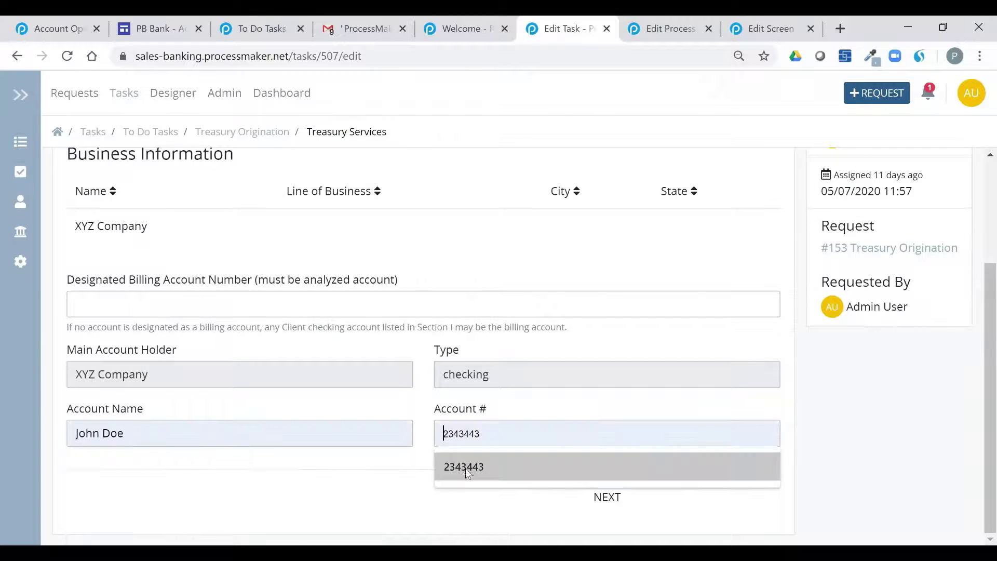
click(466, 468)
Turn on ACH, ACH Positive Pay using the entered account, ACH Blocks and ACH Filters
click(621, 498)
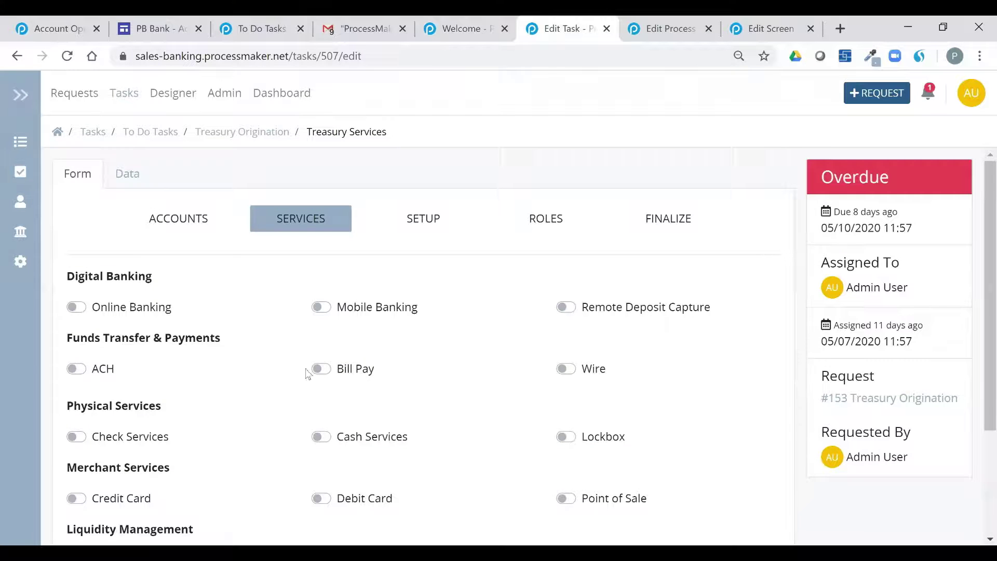
click(107, 370)
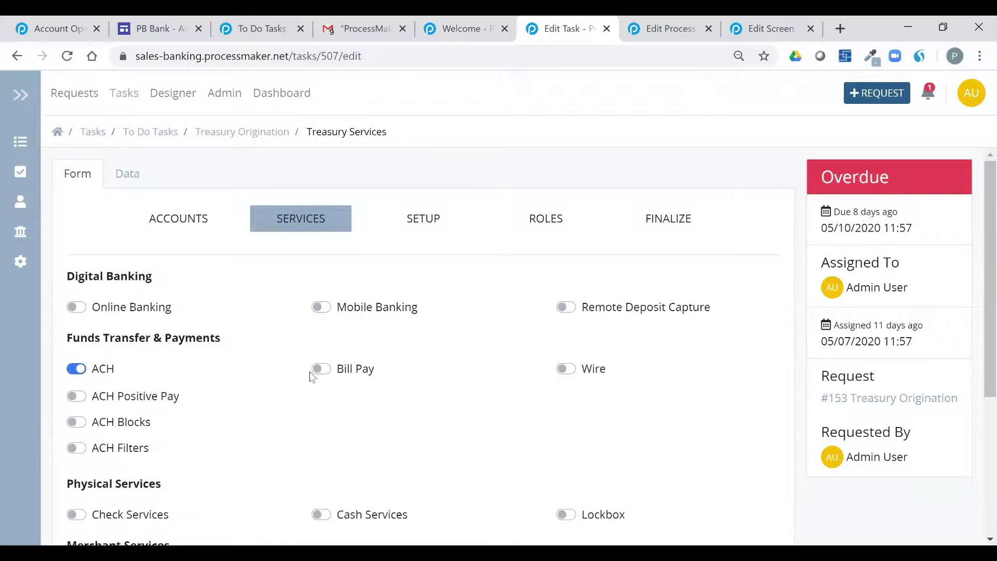
scroll(261, 369, down, 2)
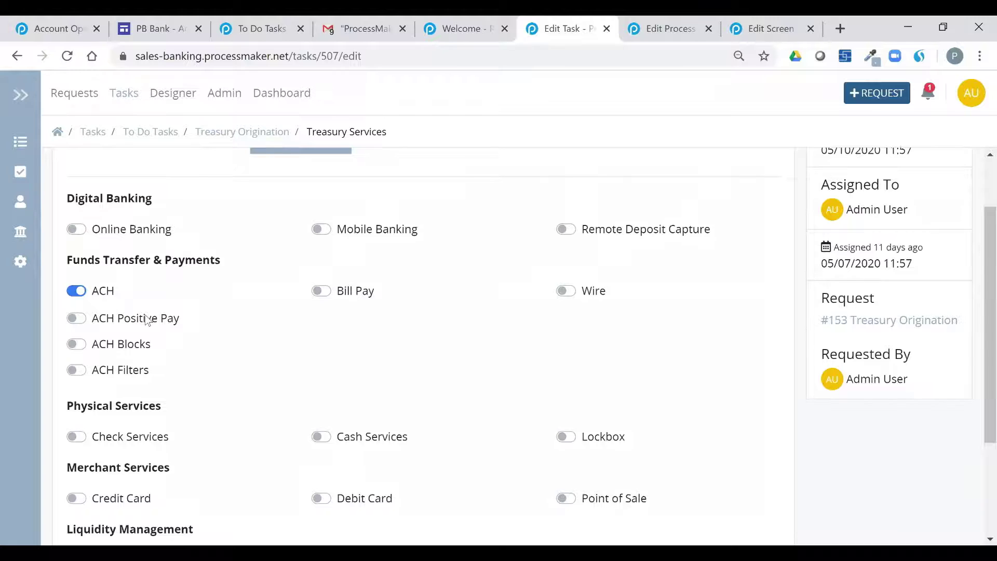
click(148, 320)
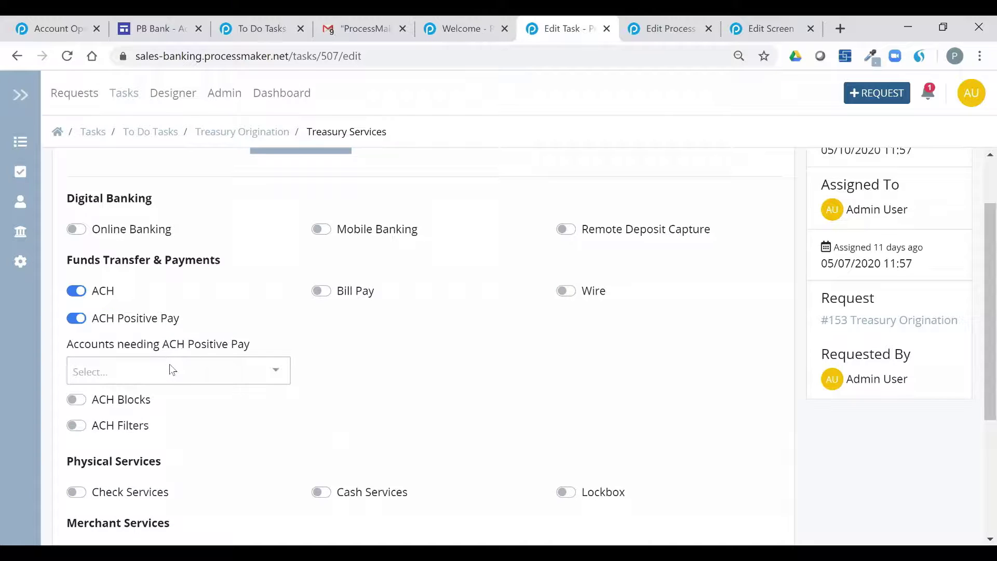
click(172, 380)
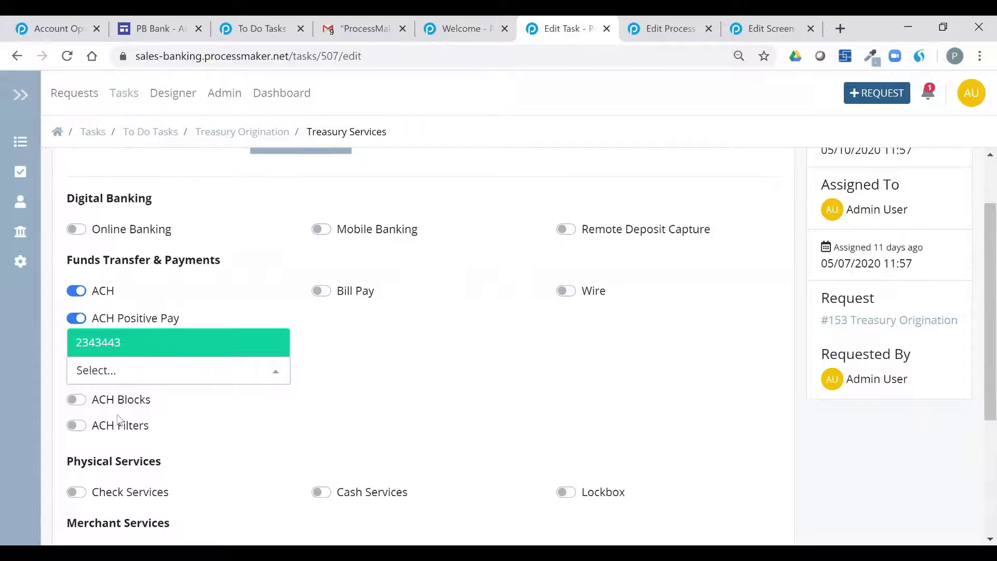
click(145, 342)
click(133, 405)
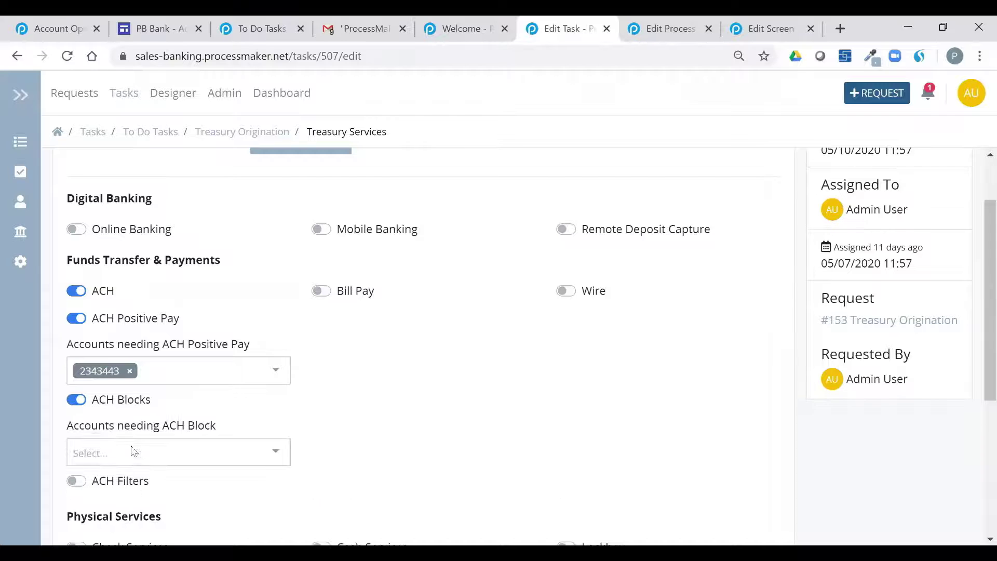
click(131, 484)
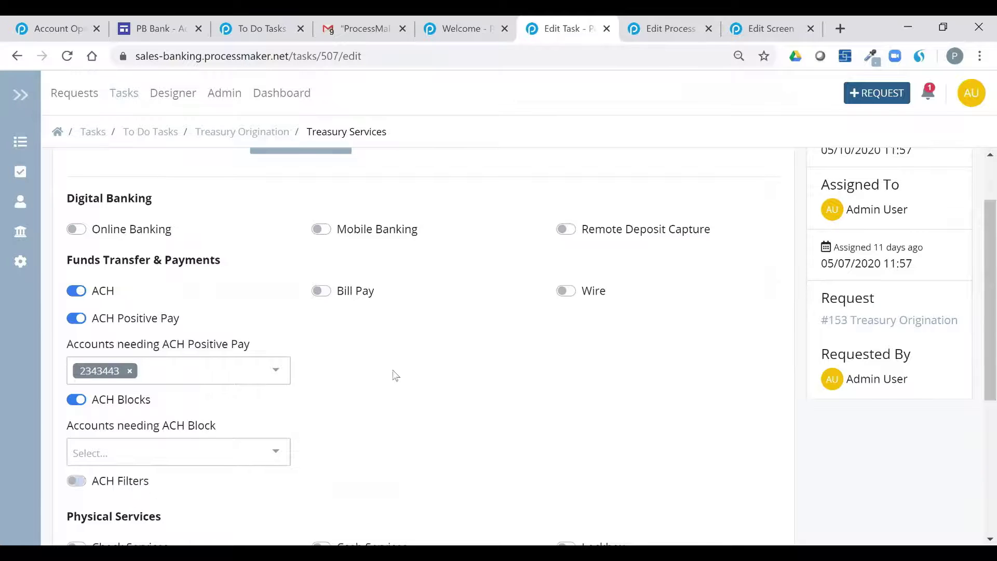
Turn on Wire, Remote Deposit Capture and Cash Services
click(597, 299)
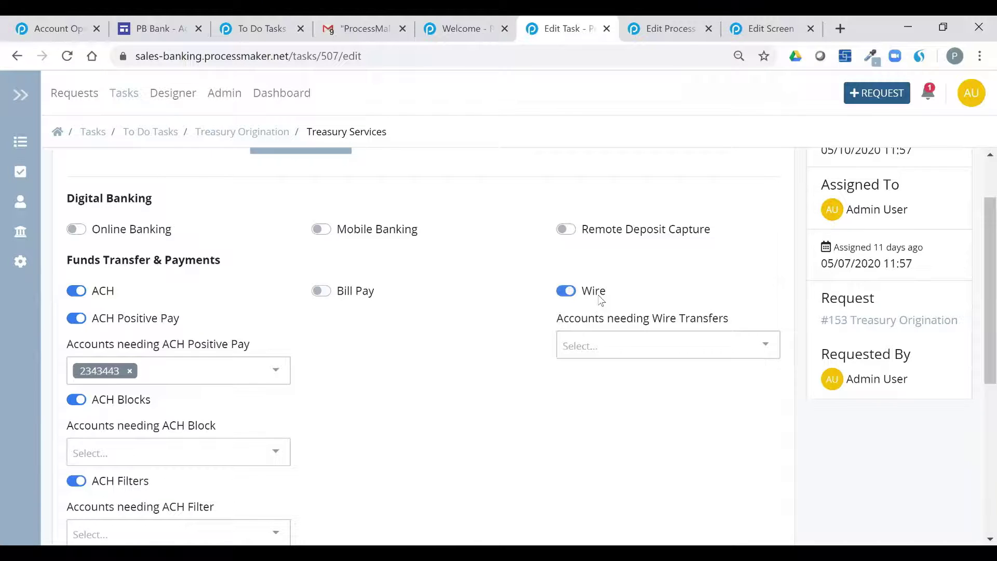
click(618, 229)
scroll(473, 279, down, 2)
scroll(473, 279, down, 4)
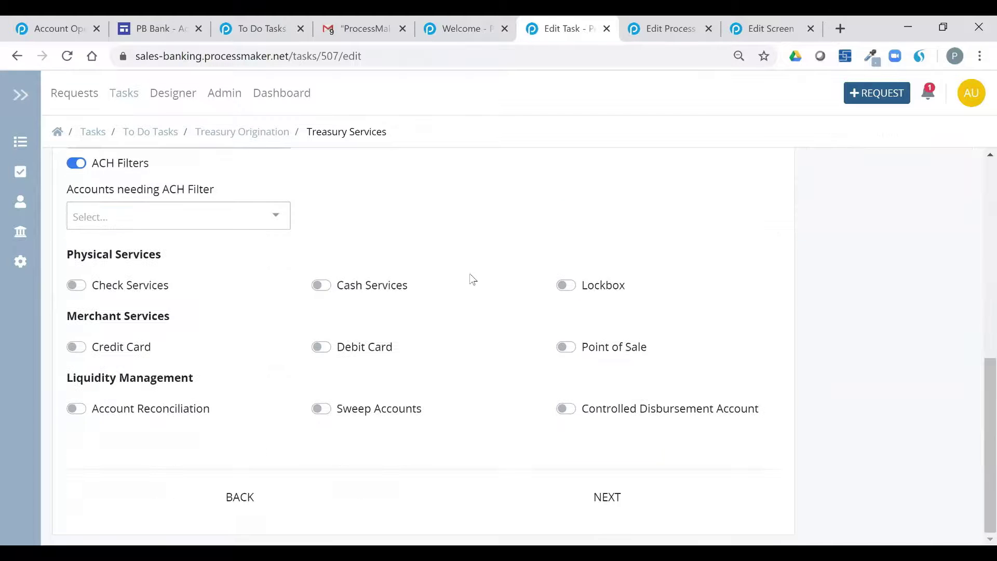
click(368, 289)
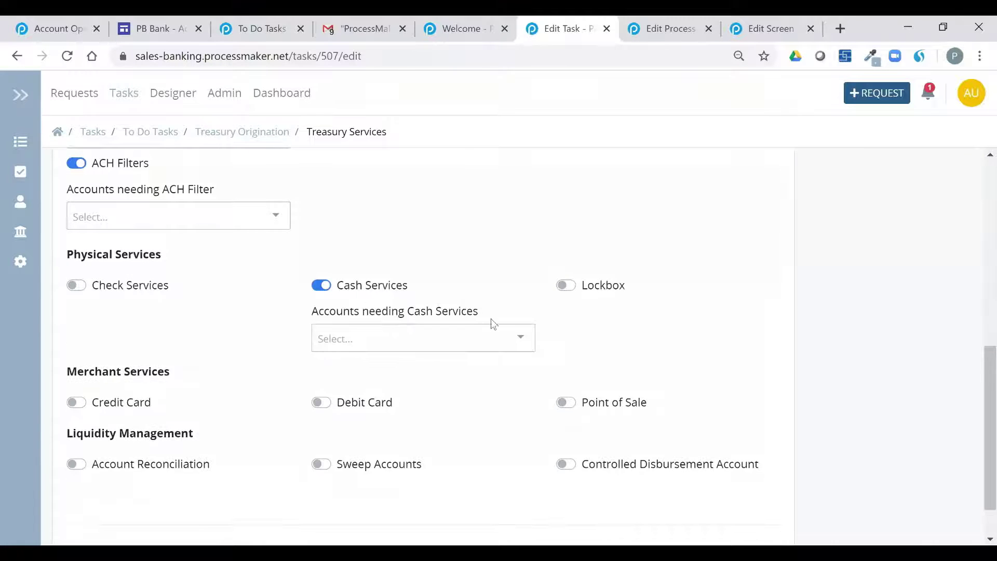
scroll(647, 425, down, 1)
Review the ACH limits and origination settings on the Setup step, leaving relationship and debit toggles off
click(615, 497)
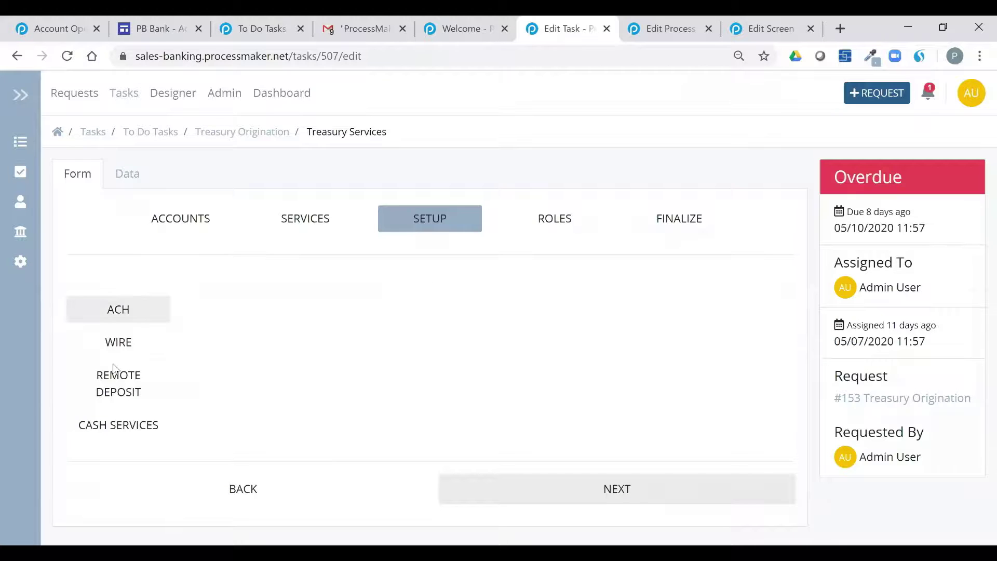
click(111, 312)
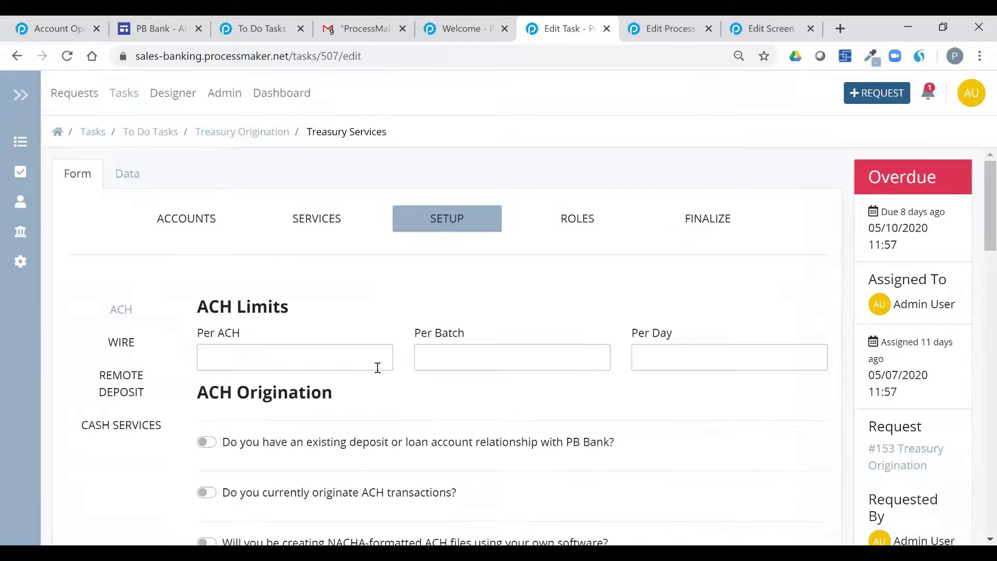
click(368, 354)
click(358, 354)
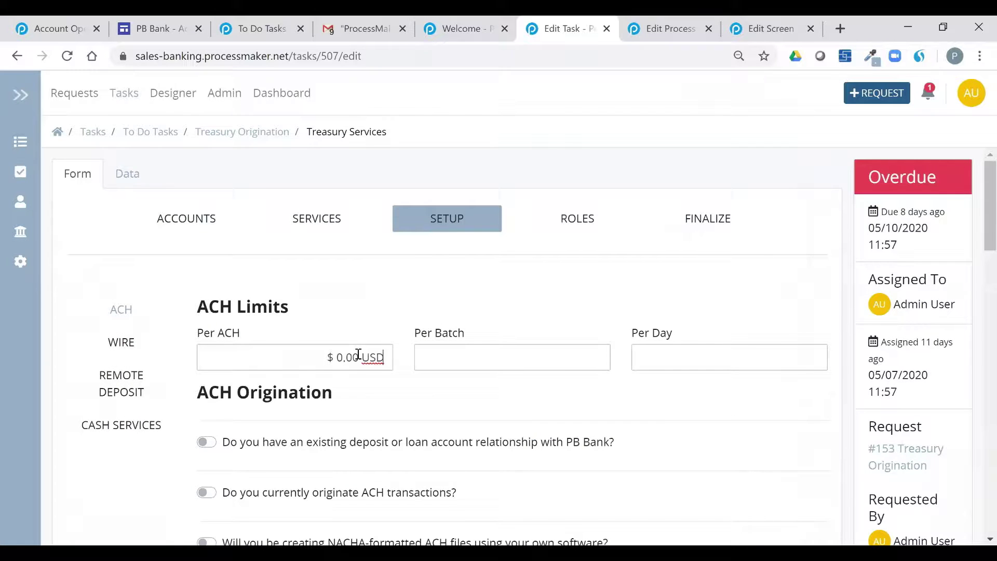
click(494, 352)
scroll(495, 352, down, 3)
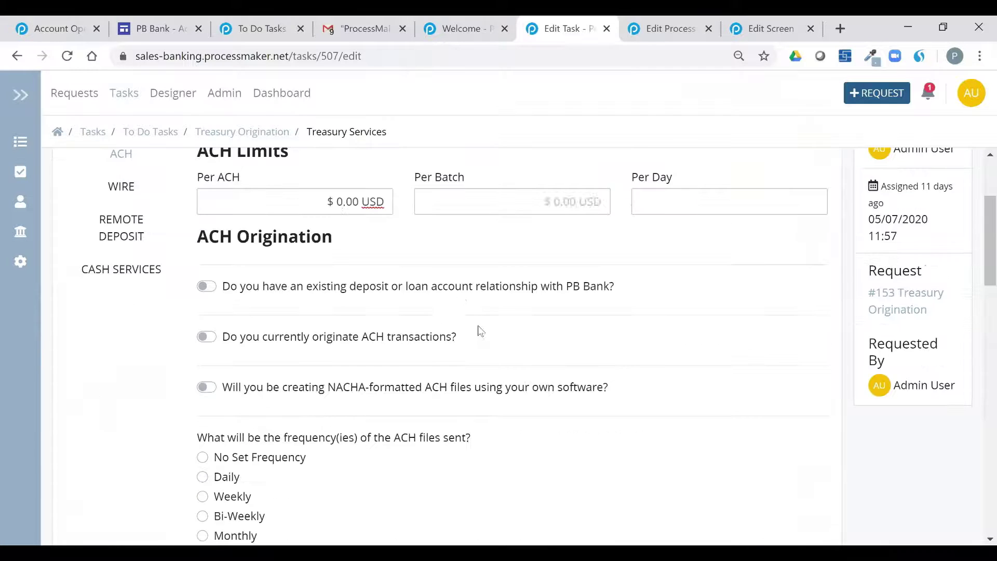
click(452, 289)
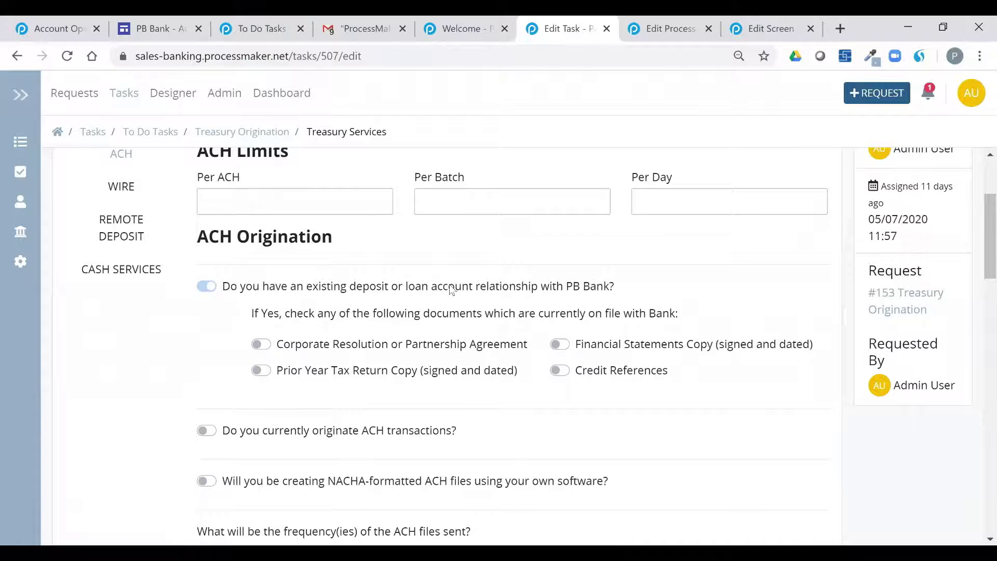
click(453, 290)
scroll(463, 314, down, 7)
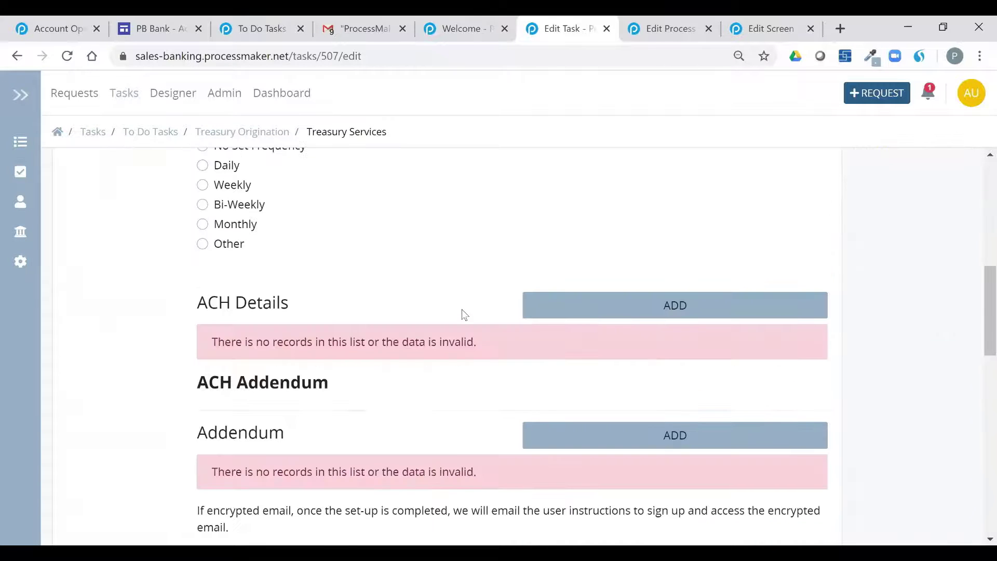
scroll(583, 376, down, 6)
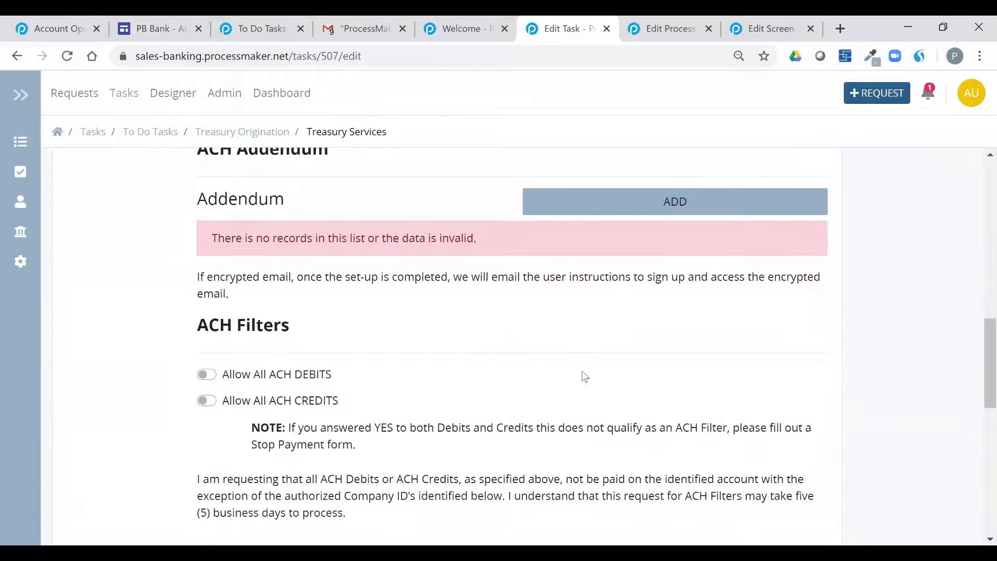
click(270, 219)
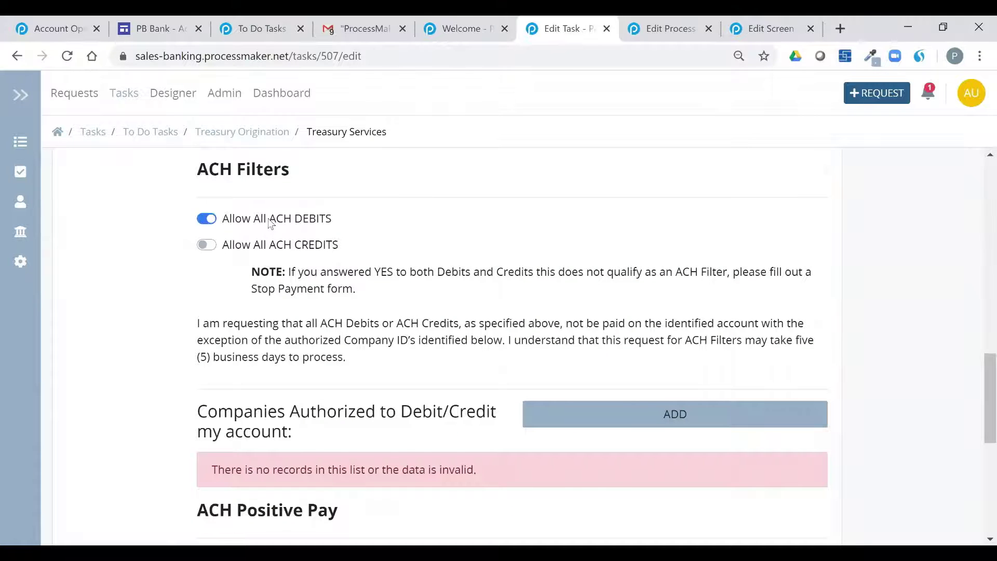
click(270, 219)
scroll(399, 338, down, 6)
scroll(398, 350, down, 2)
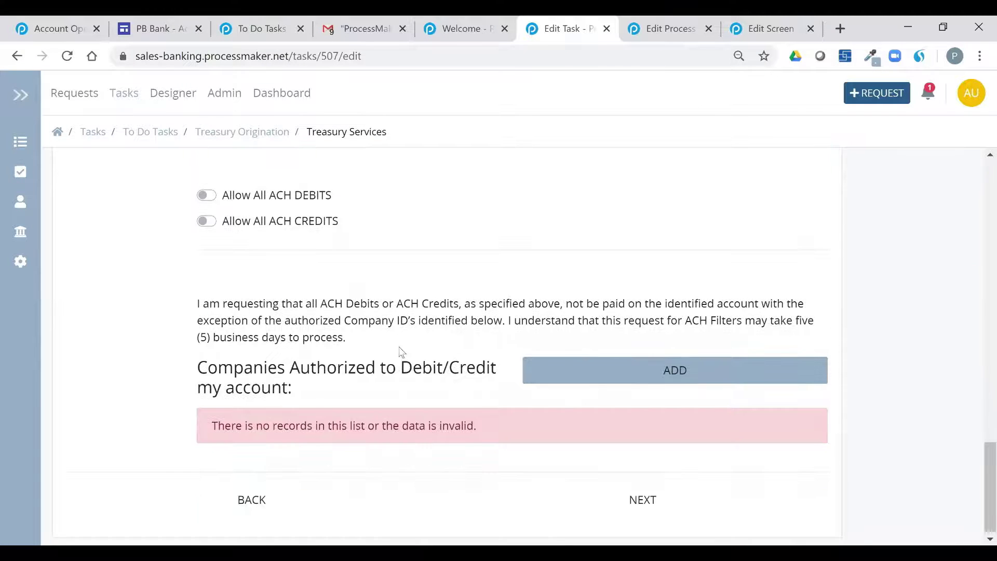
scroll(165, 283, up, 15)
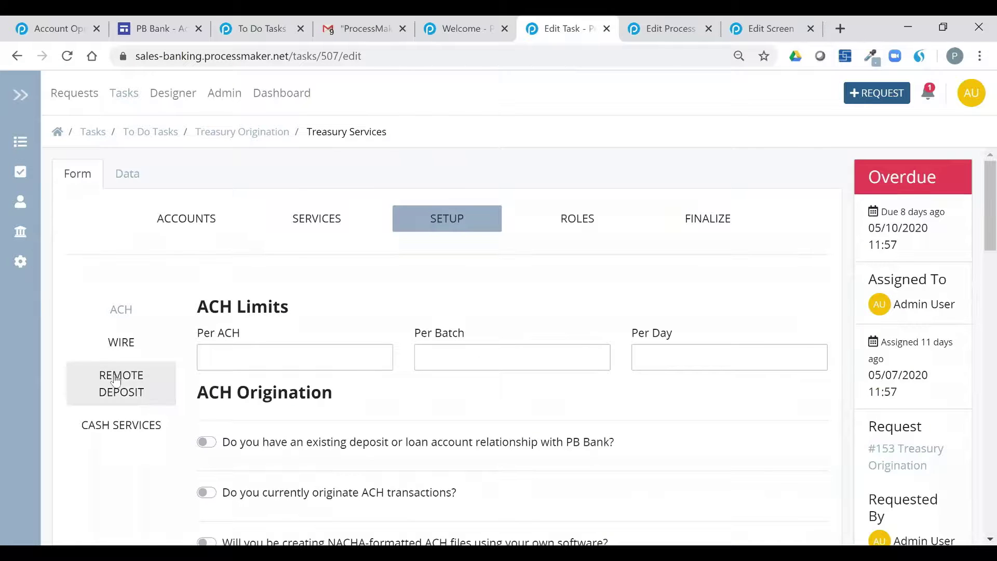
In Cash Services setup, turn on Monday service for cash orders, then continue to Roles
click(122, 423)
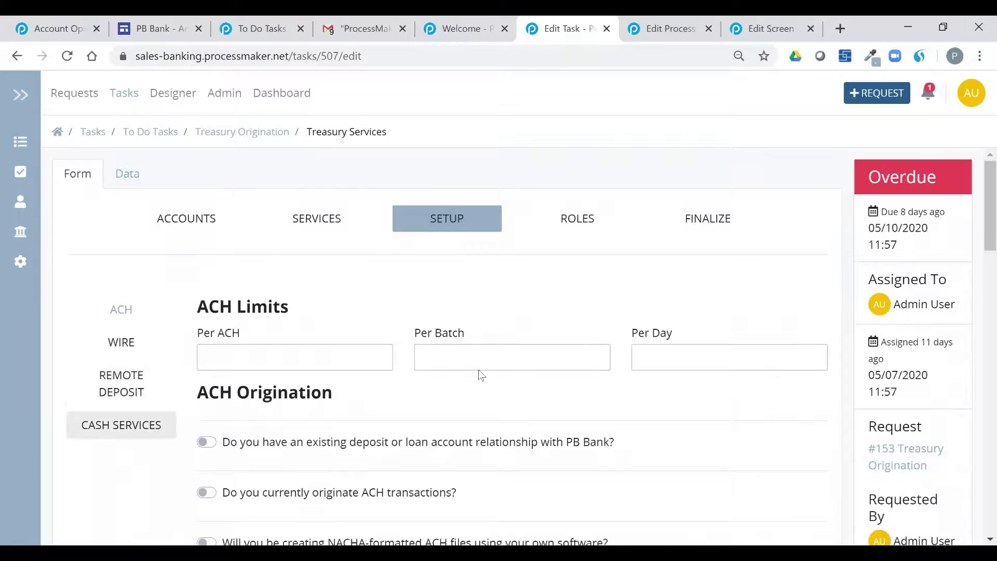
scroll(405, 364, down, 2)
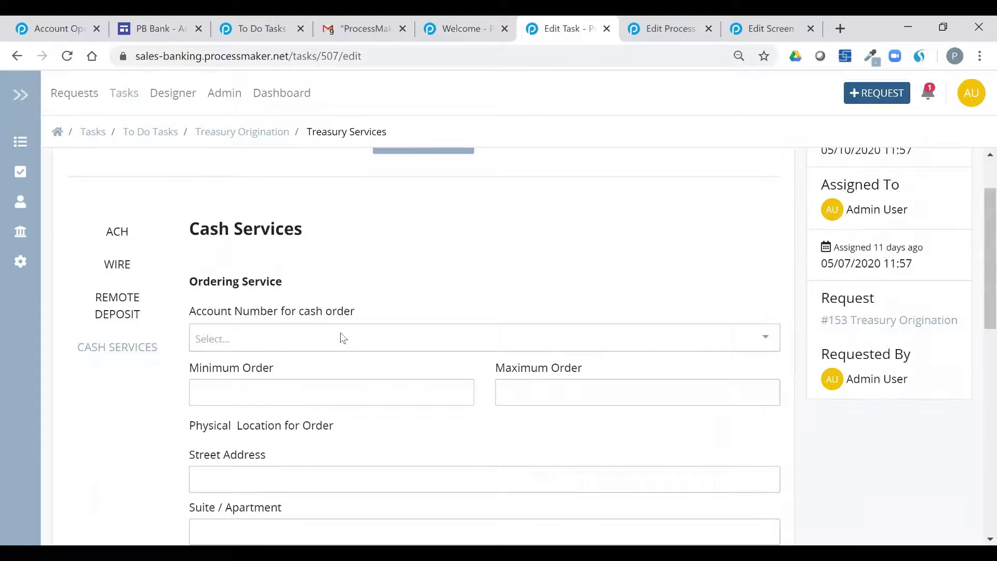
click(341, 337)
click(352, 269)
scroll(364, 294, down, 1)
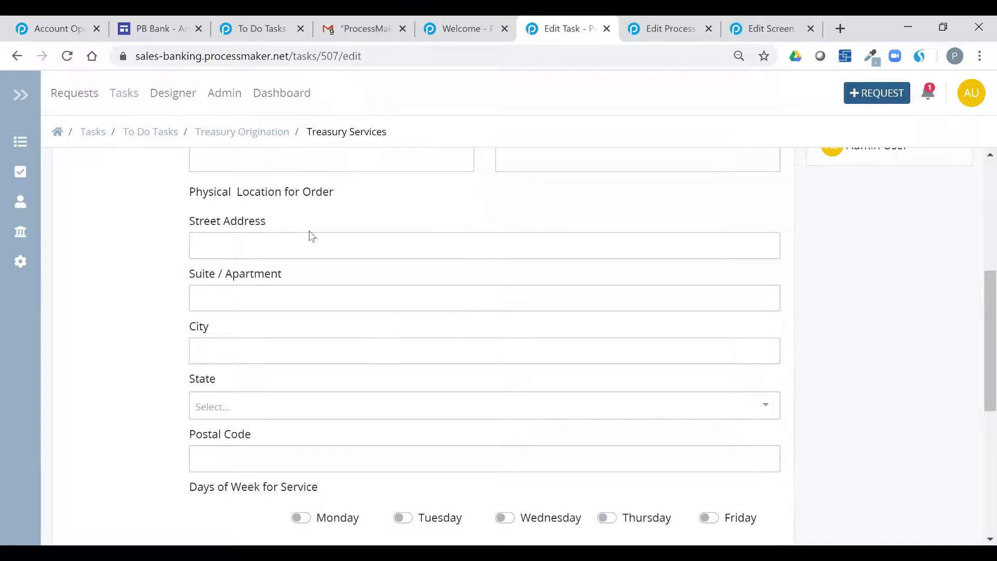
scroll(385, 349, down, 1)
scroll(315, 328, down, 2)
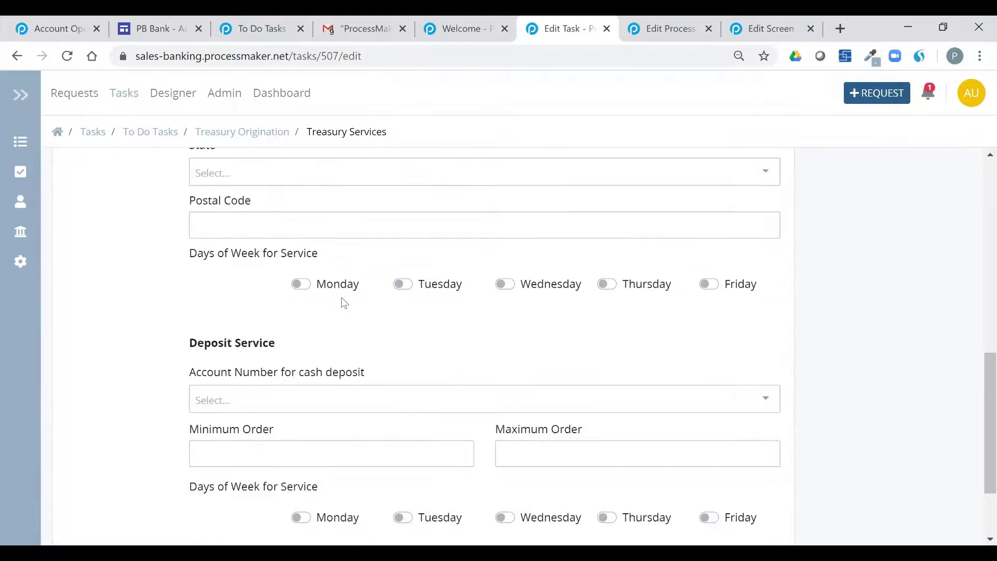
click(345, 289)
scroll(405, 351, down, 2)
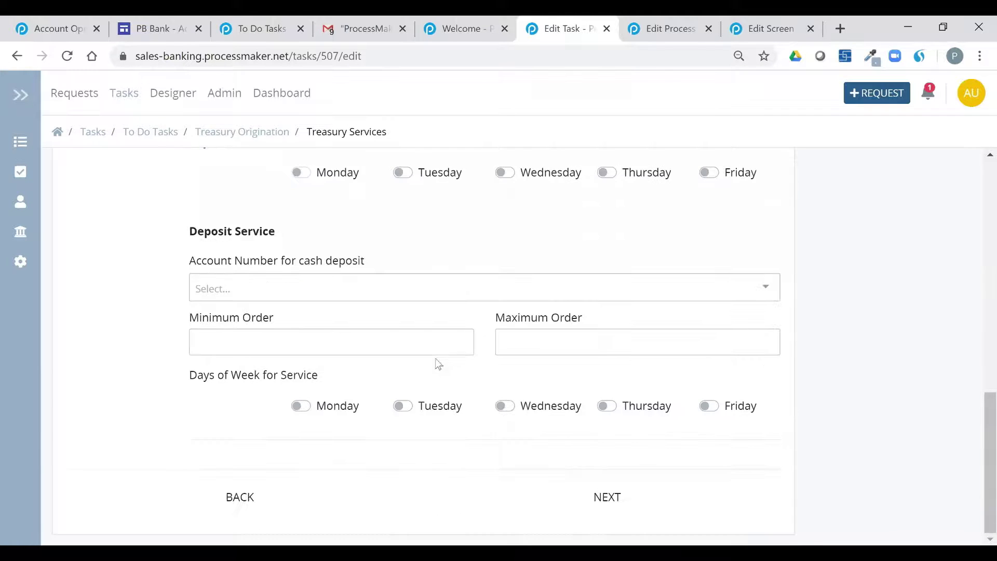
click(591, 497)
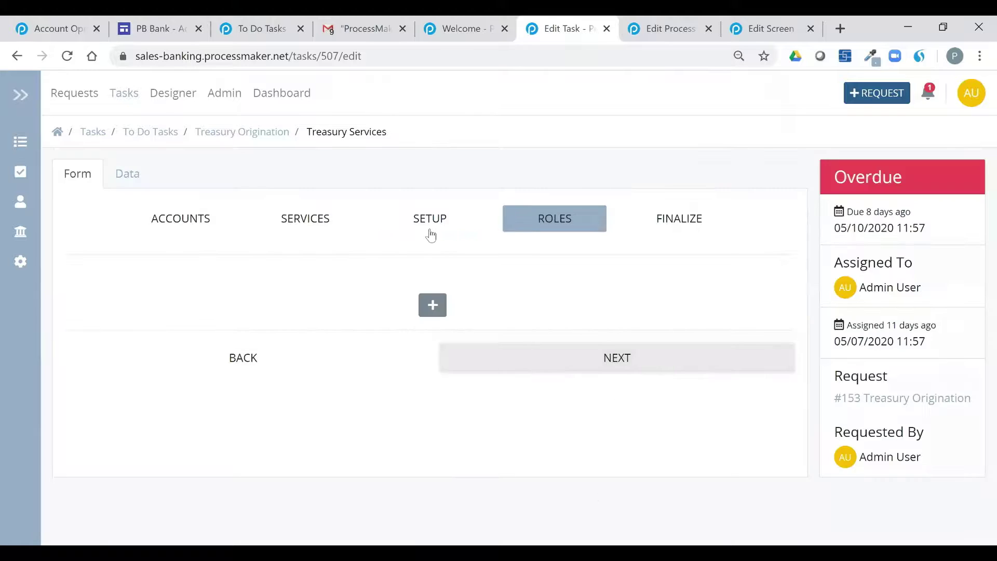
Add a user role with autofilled name, phone and e-mail, and Admin online banking access
click(426, 318)
scroll(238, 325, down, 1)
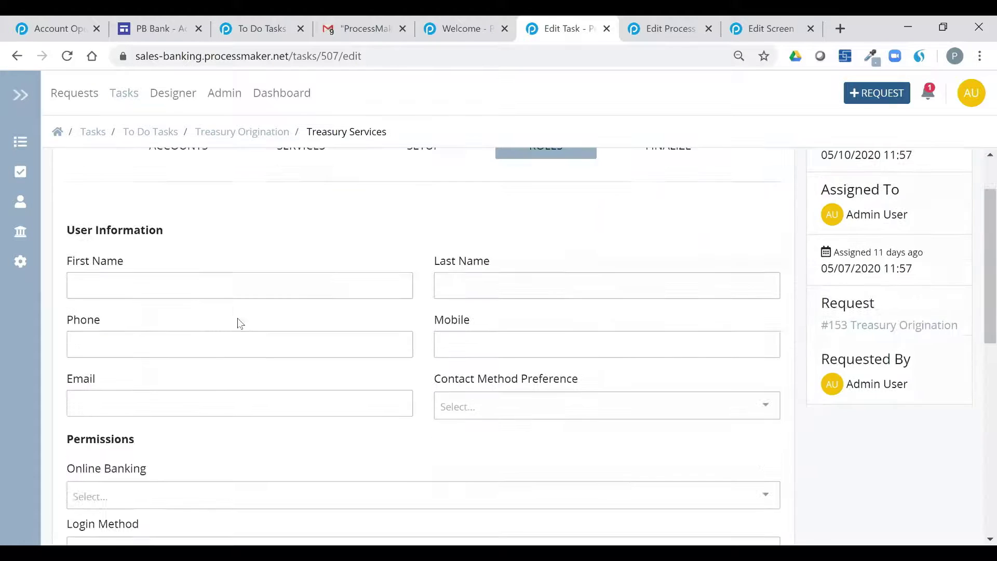
click(218, 281)
click(163, 312)
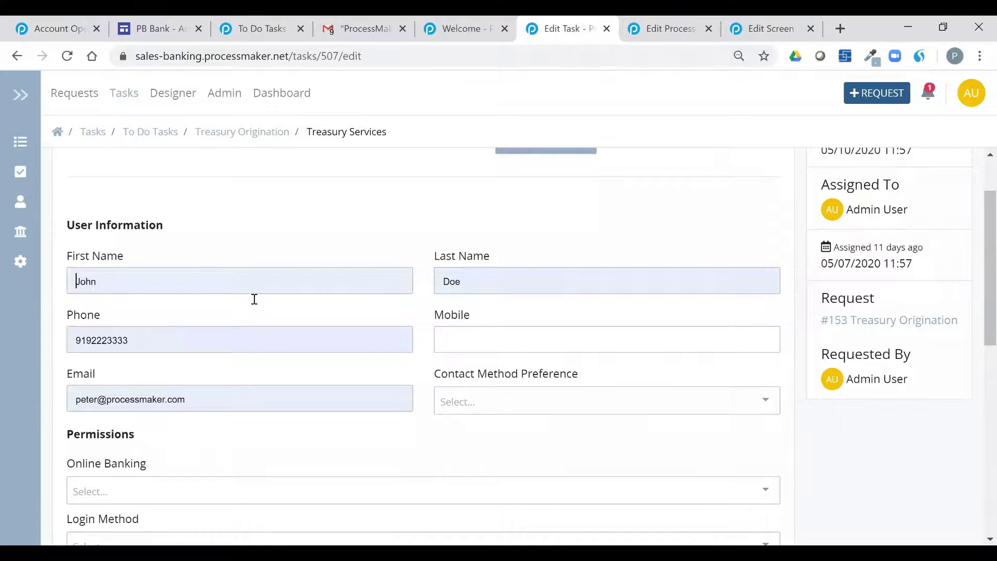
scroll(272, 340, down, 4)
scroll(193, 216, up, 1)
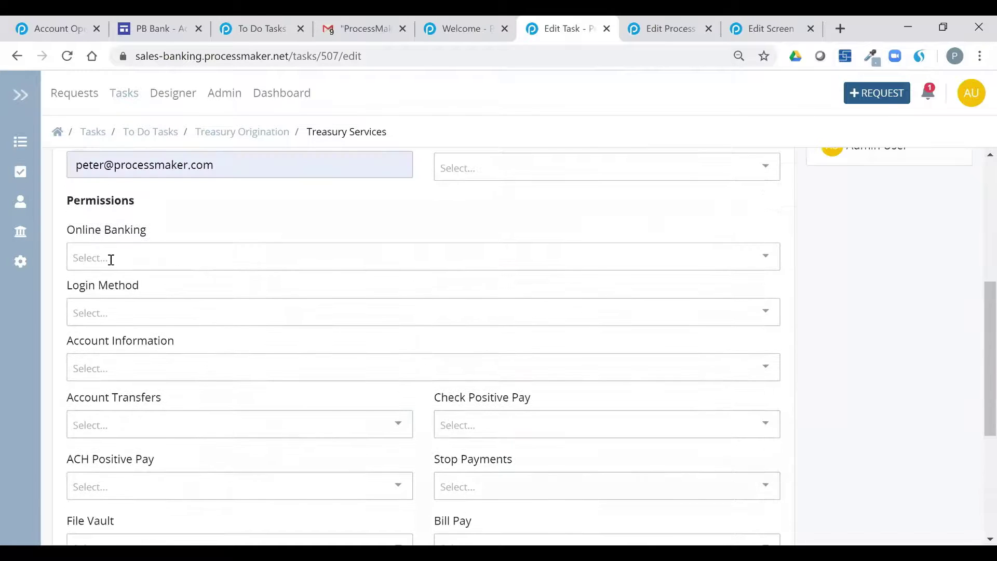
click(110, 257)
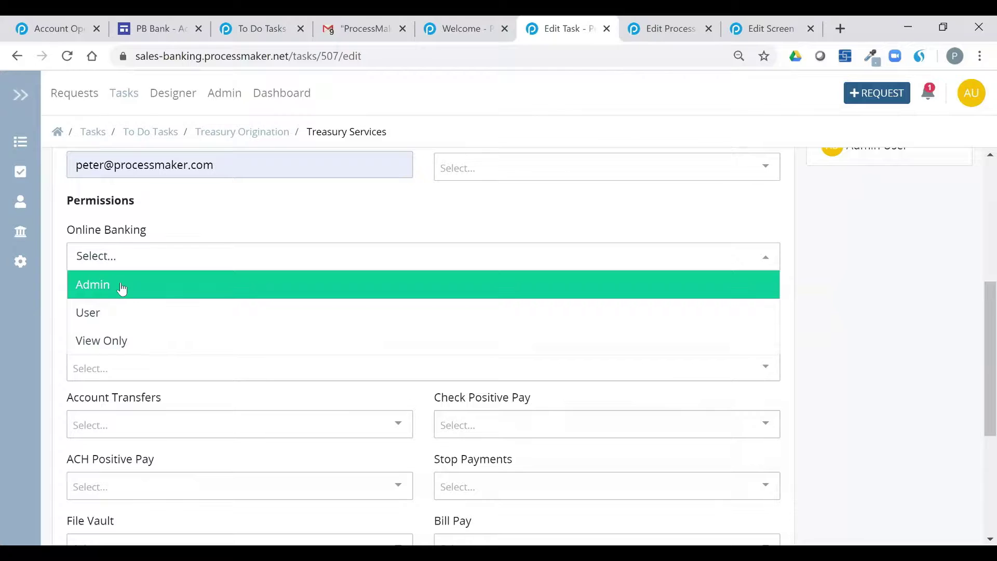
click(122, 289)
scroll(178, 378, down, 2)
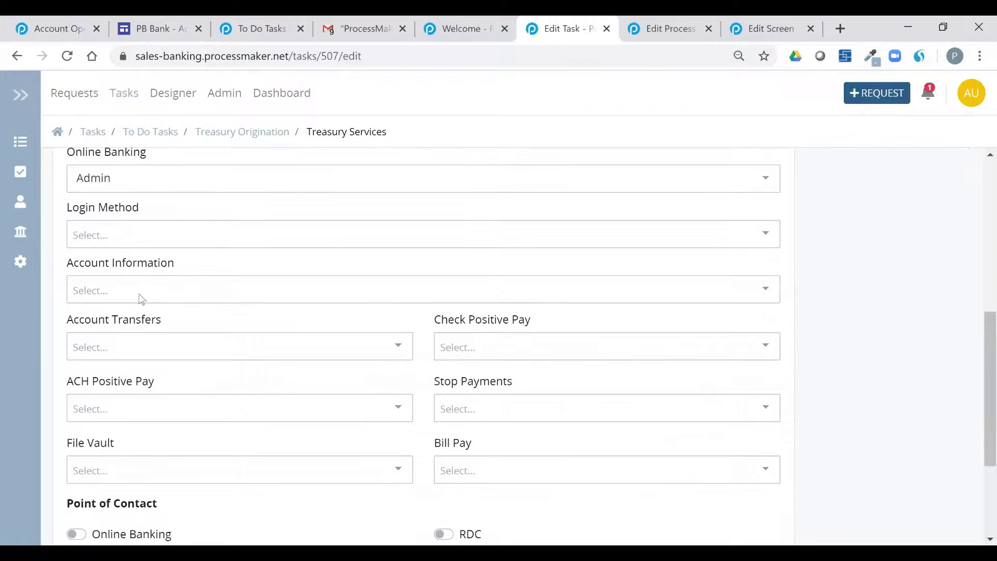
Give the user Quick Review, Balance Reporting and Reports Account Information permissions
click(139, 294)
key(Return)
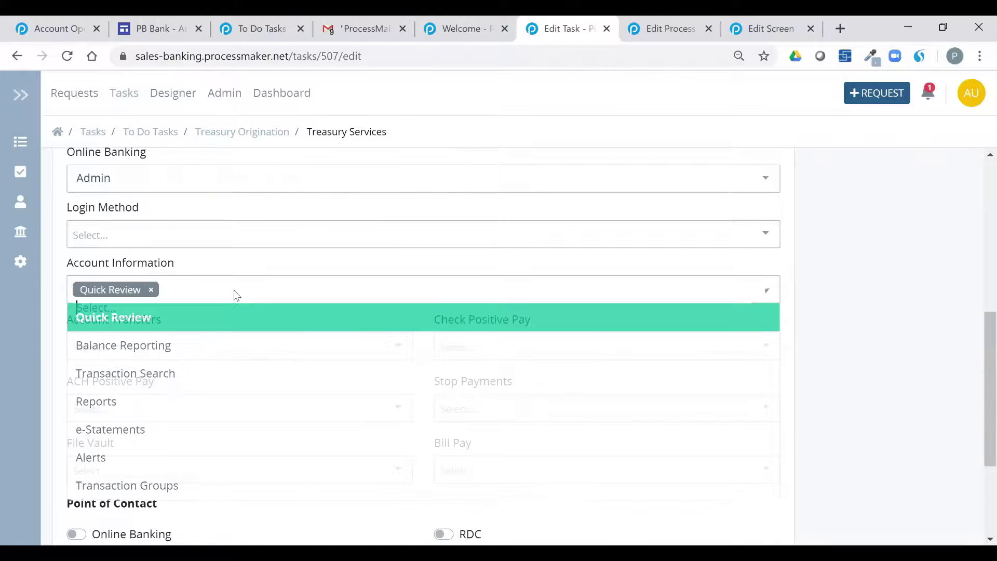
click(194, 345)
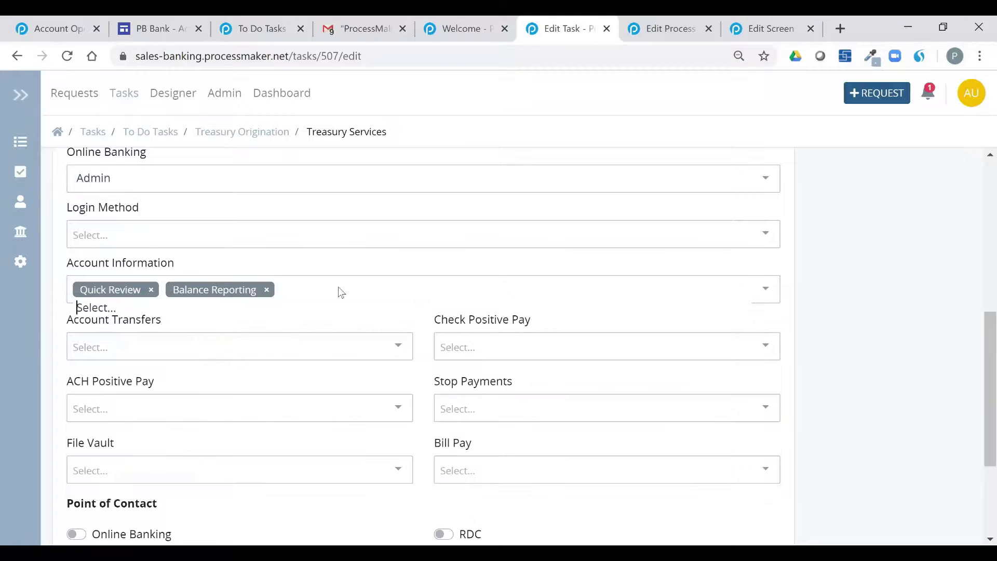
click(340, 292)
key(Return)
click(420, 333)
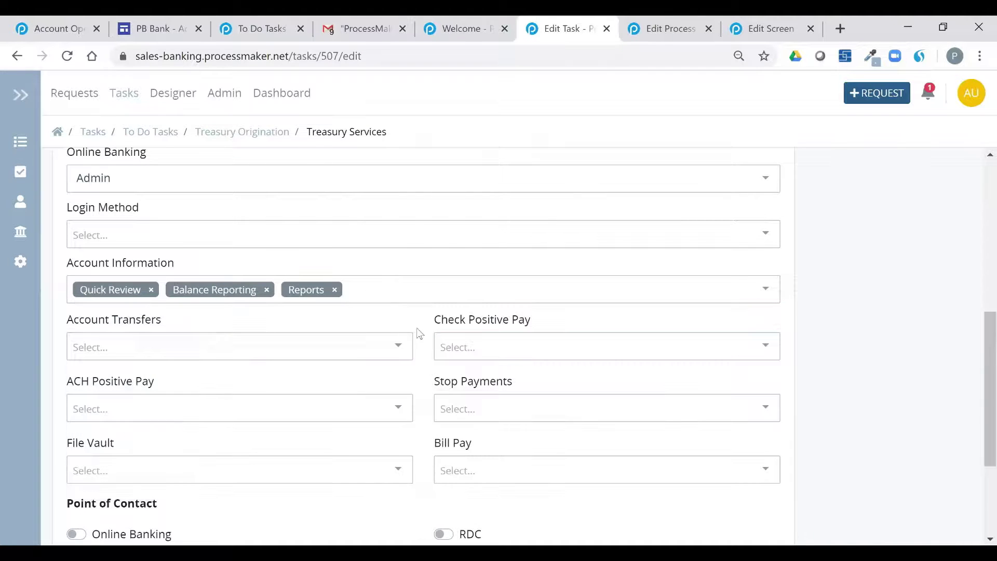
Set ACH Positive Pay to Yes, make the user an Online Banking contact, and proceed to Finalize
scroll(405, 338, down, 2)
click(216, 327)
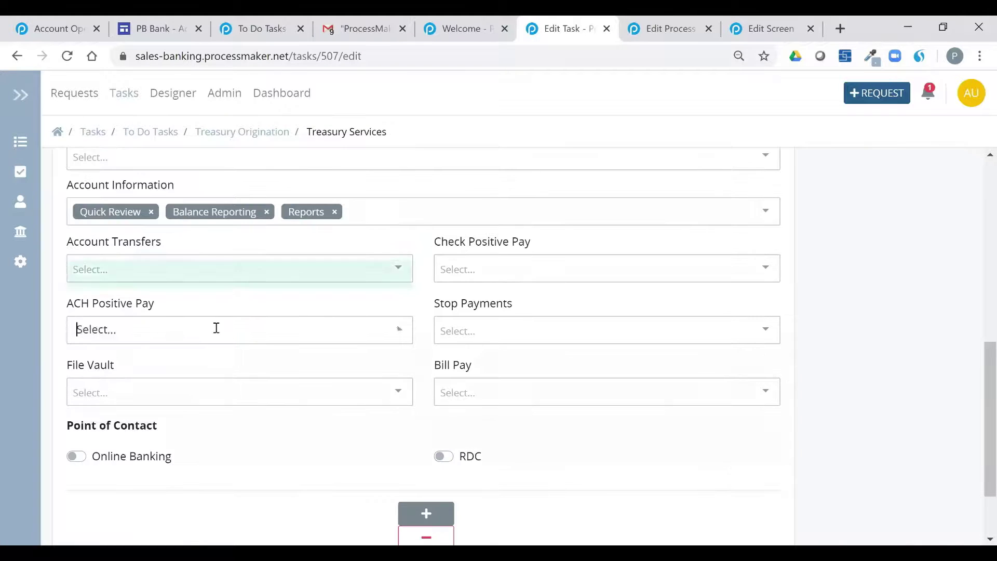
click(190, 272)
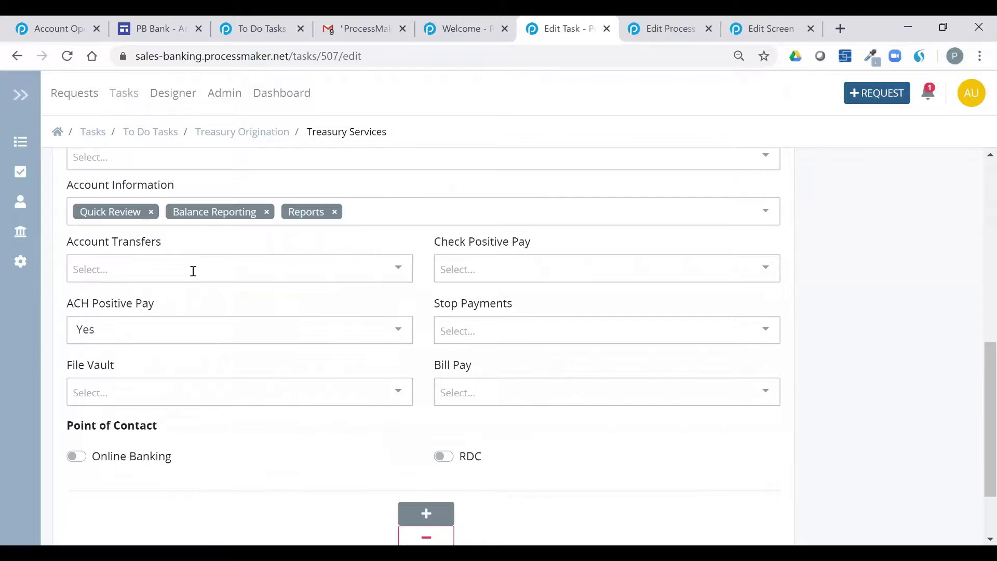
click(193, 270)
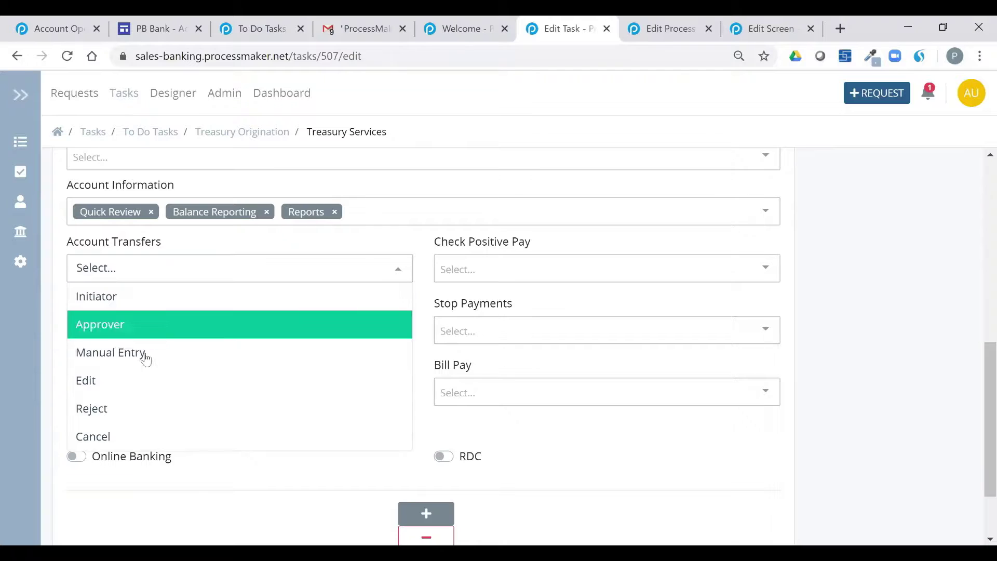
click(599, 435)
scroll(599, 437, down, 2)
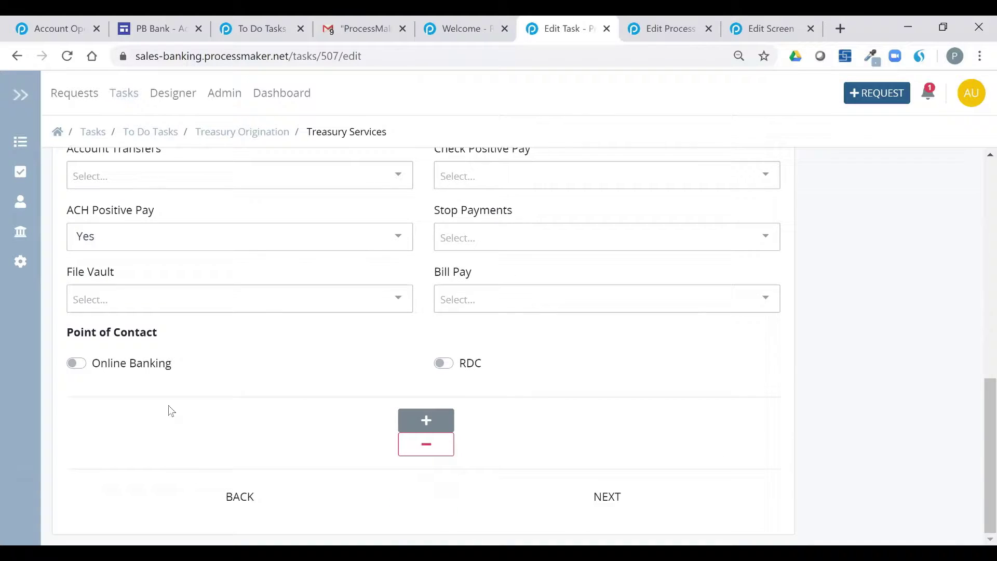
click(144, 365)
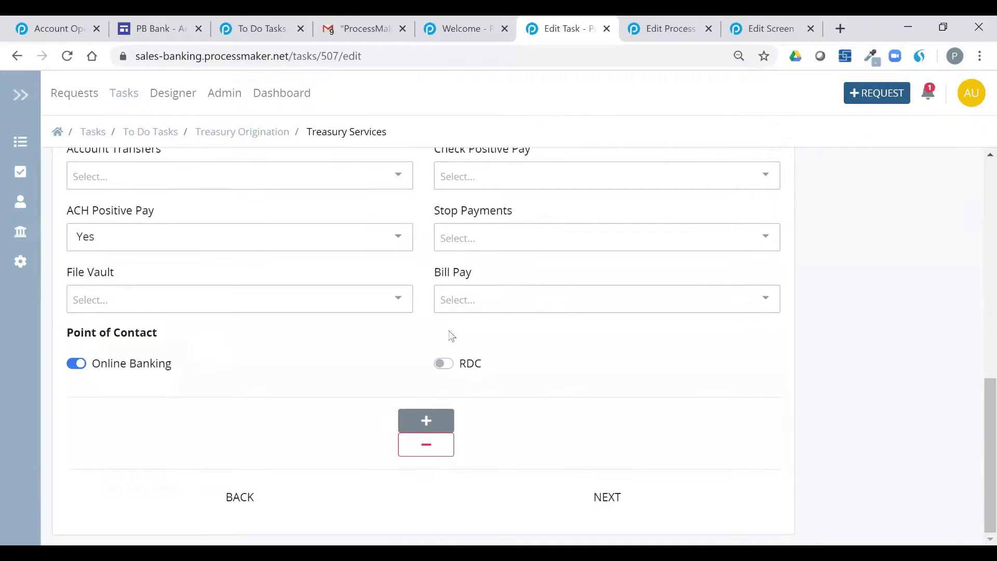
click(591, 498)
Submit the Treasury Services task from the Finalize summary and return to the Account Opening charts tab
scroll(565, 361, down, 3)
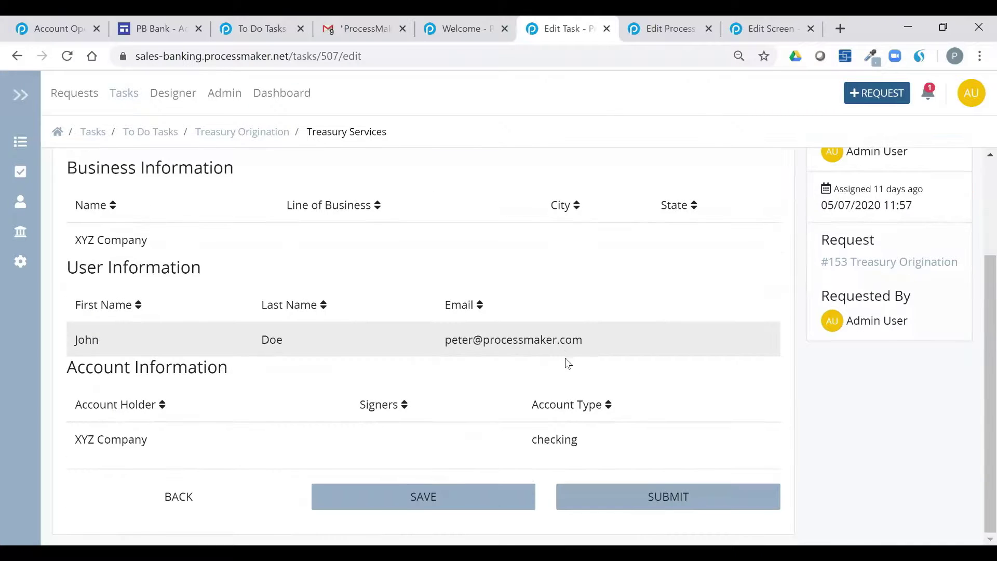
click(656, 498)
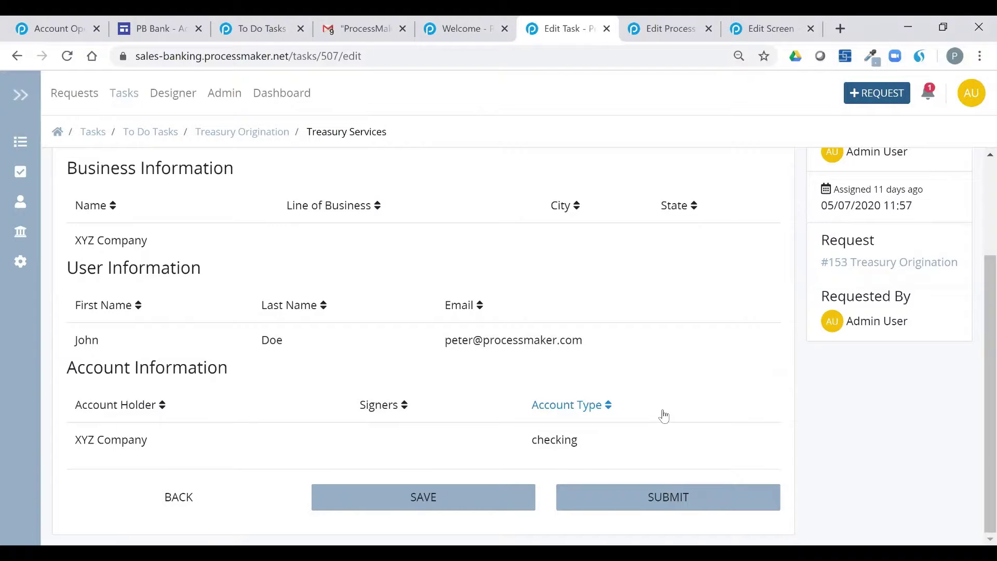
scroll(649, 400, up, 3)
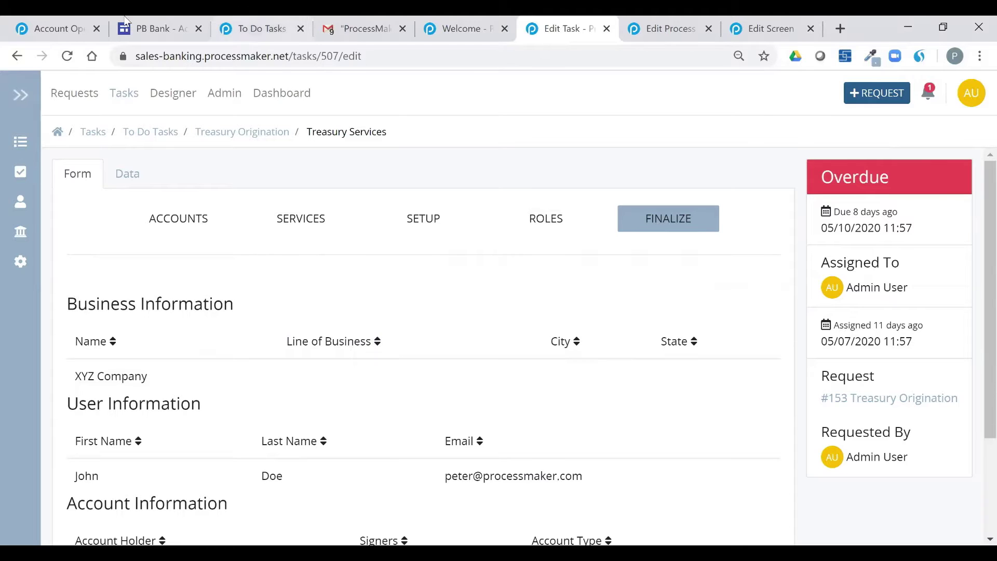
key(ctrl+1)
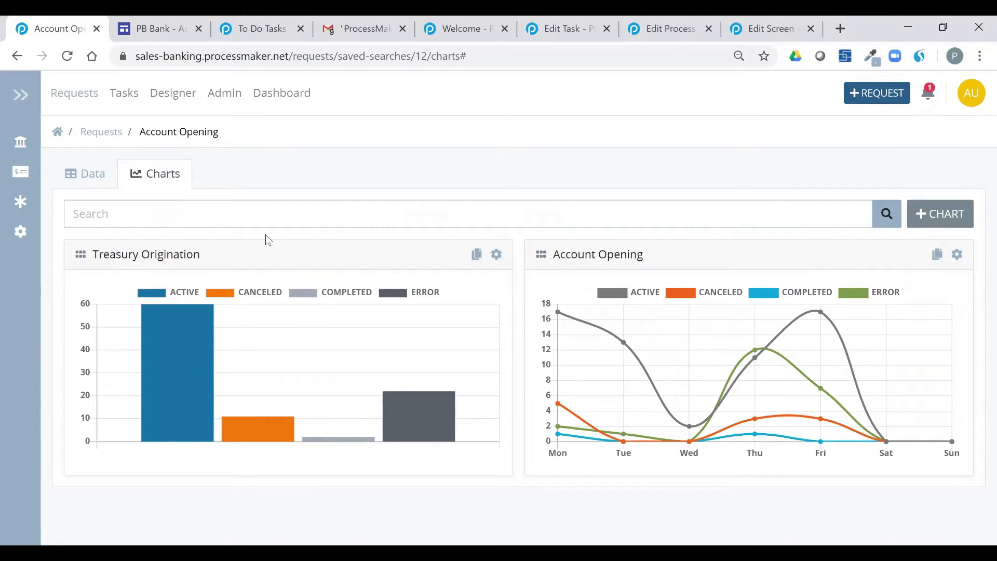
Switch the Account Opening saved search to its Data tab to list the requests
click(91, 173)
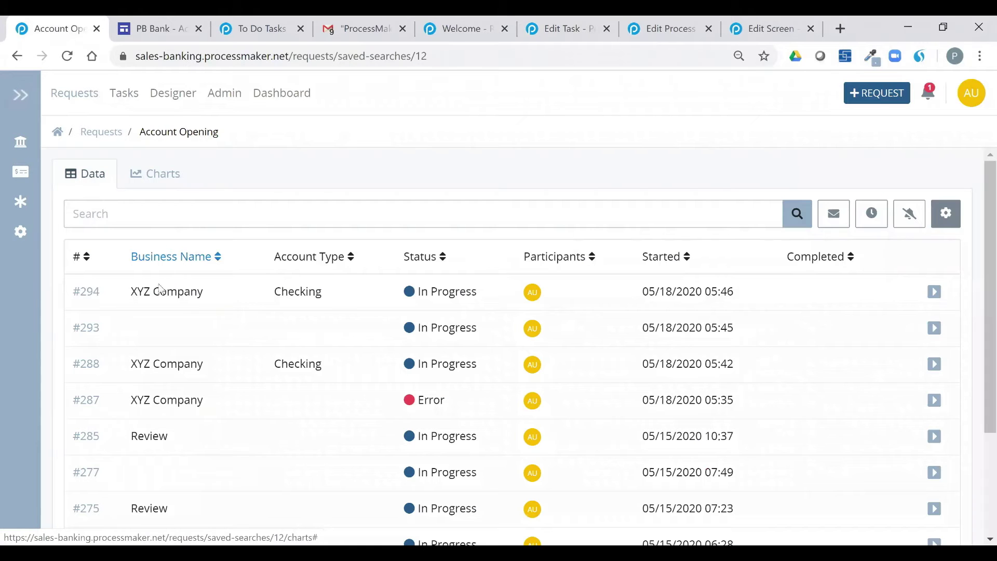